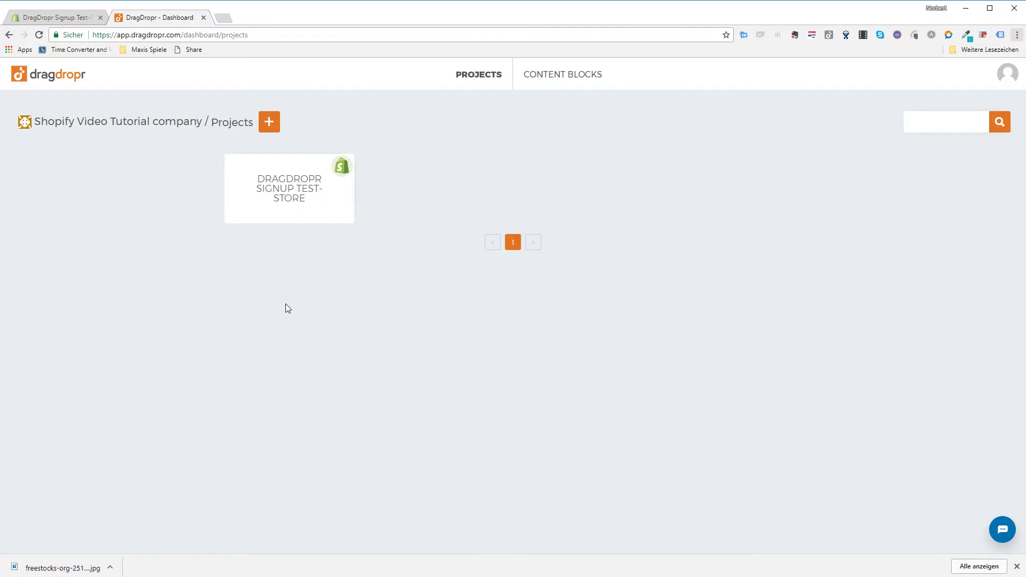
Open the DragDropr Signup Test-Store project and create a new Shopify page in it.
click(284, 190)
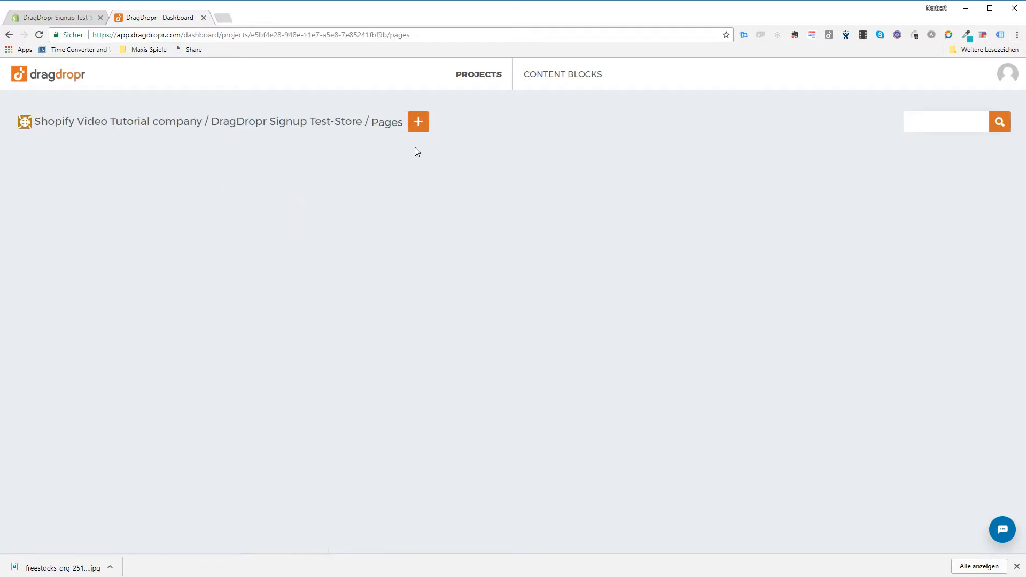
click(420, 129)
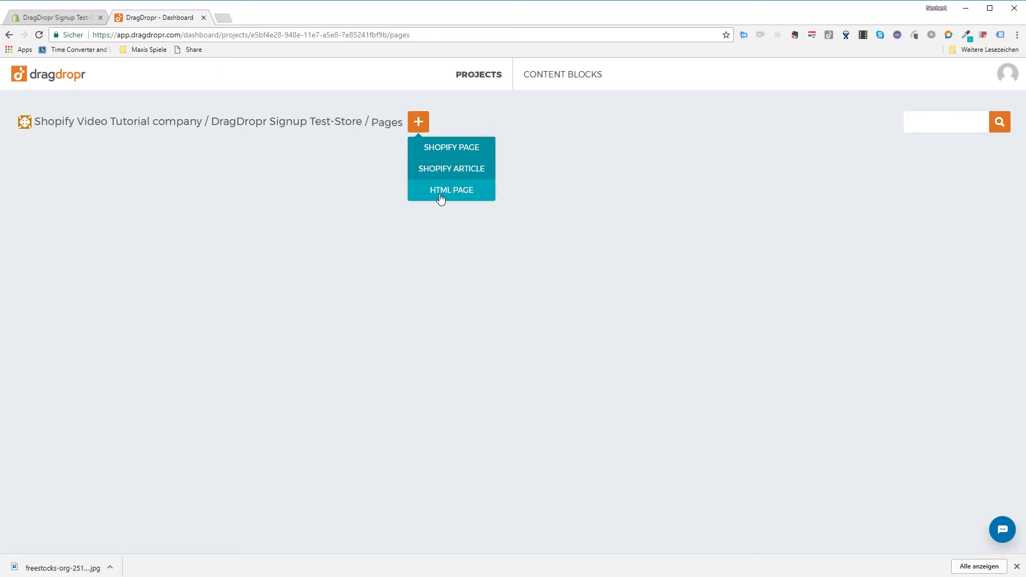
click(441, 151)
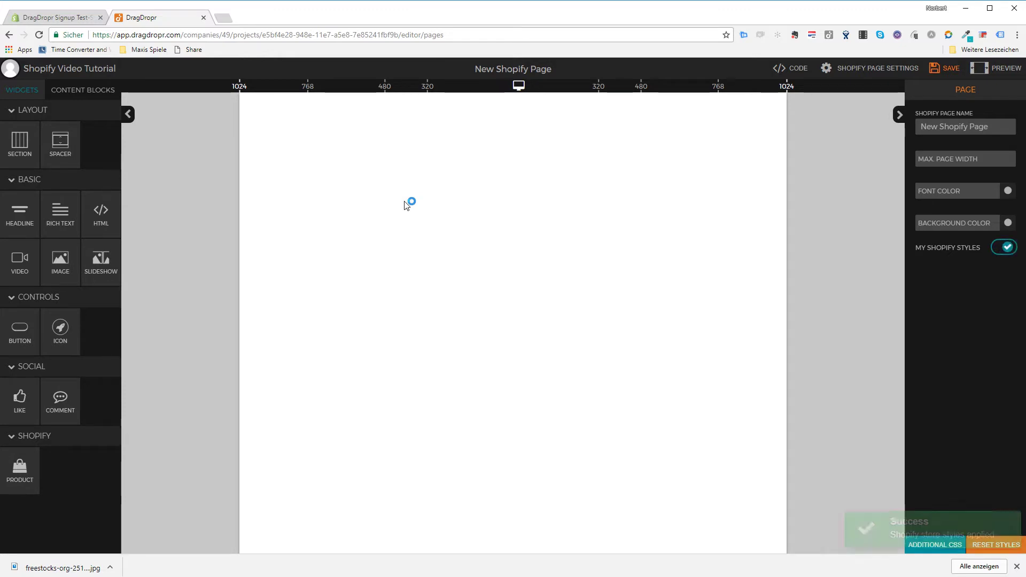
Rename the new page as My First Shopify Page.
click(509, 72)
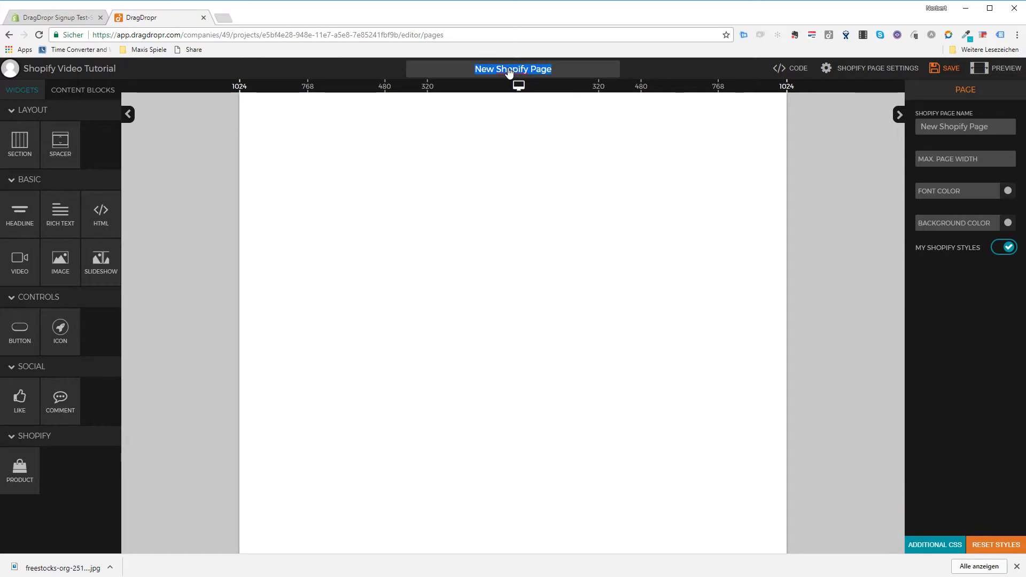
text(My Fir)
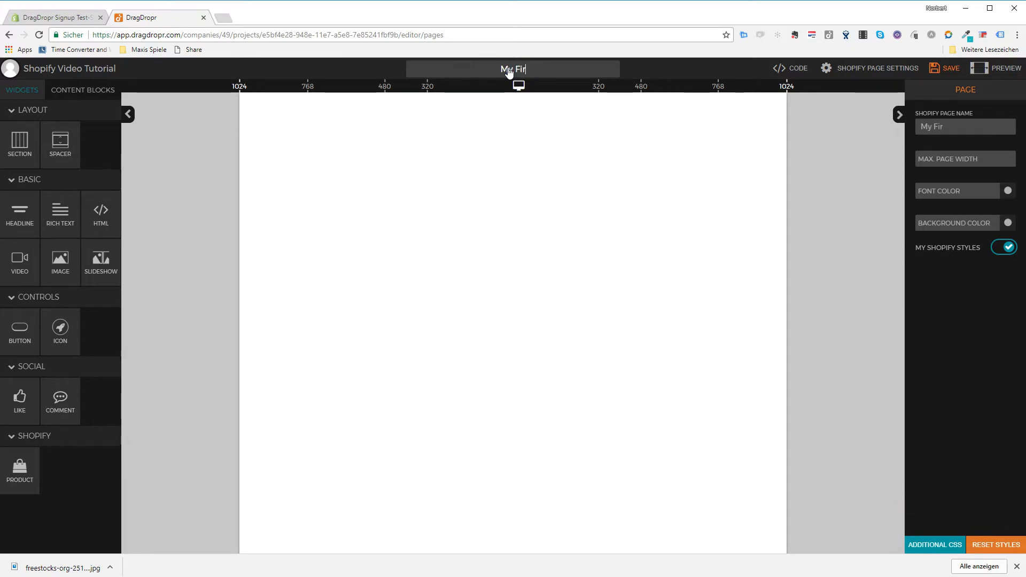
text(st Shop)
text(if)
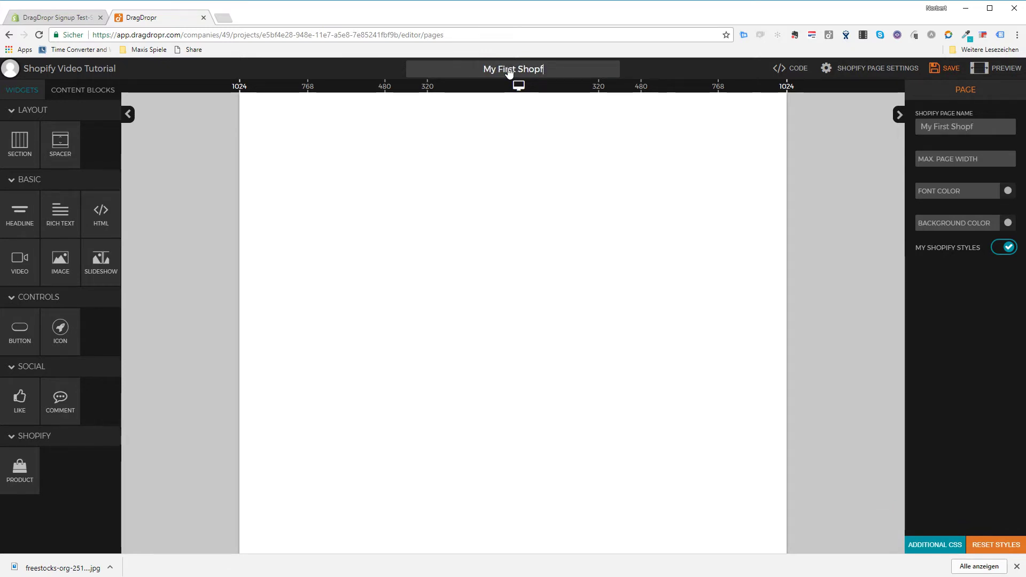
text(y Page)
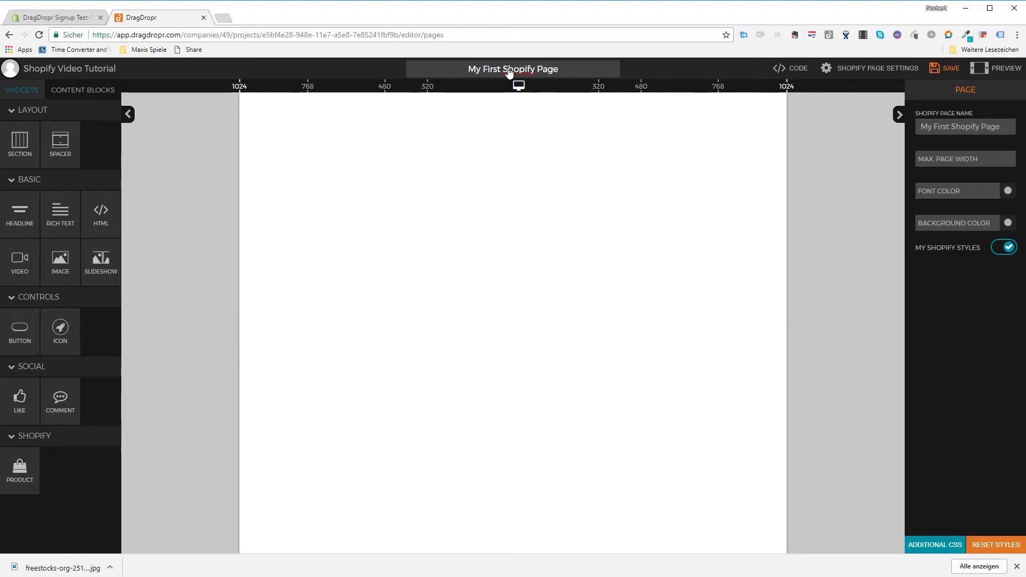
click(540, 168)
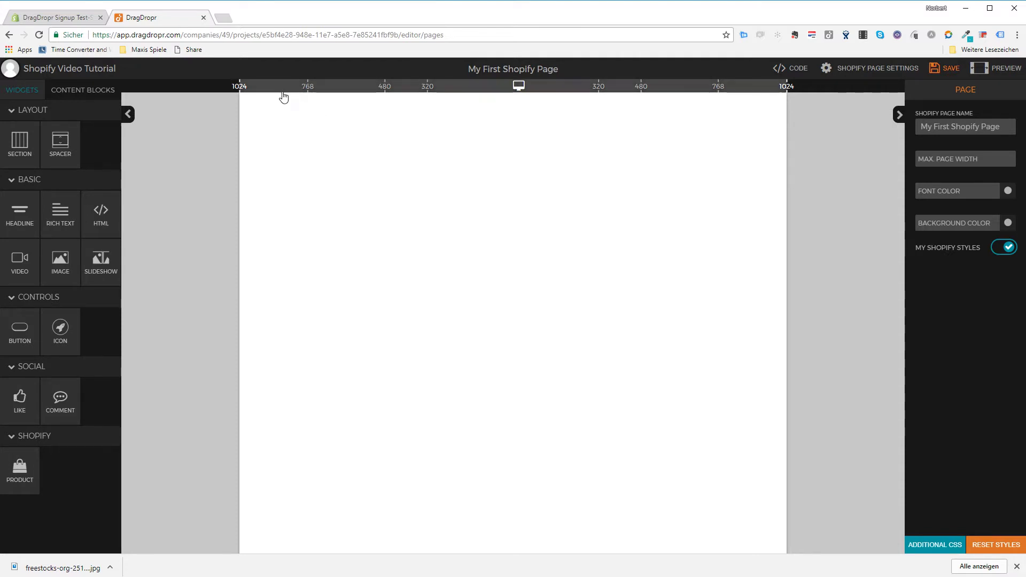
Preview the blank page at the 768, 480, 320 and 1024 screen widths, ending in the full-width view.
click(338, 91)
click(408, 91)
click(451, 91)
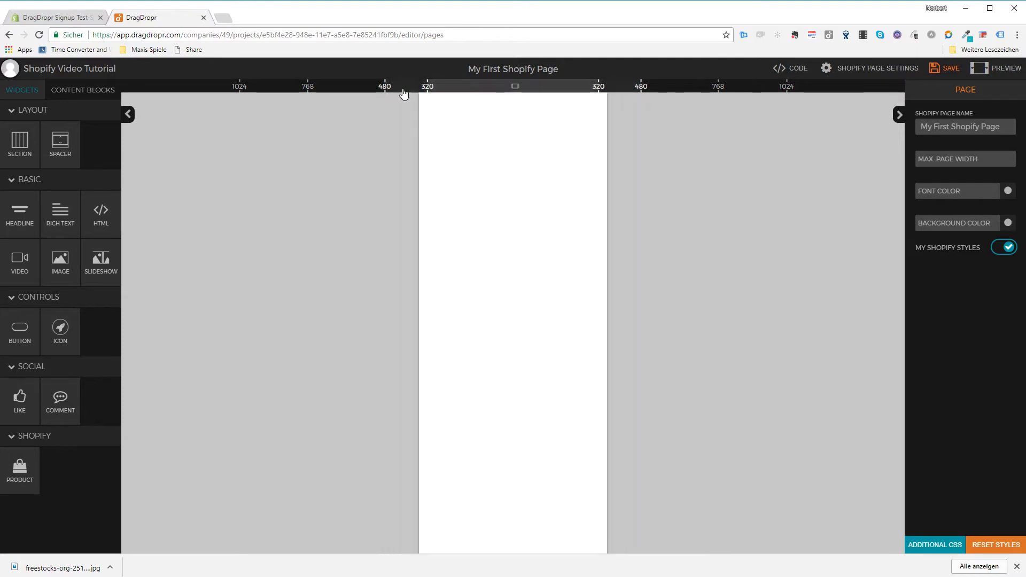
click(402, 91)
click(367, 92)
click(298, 91)
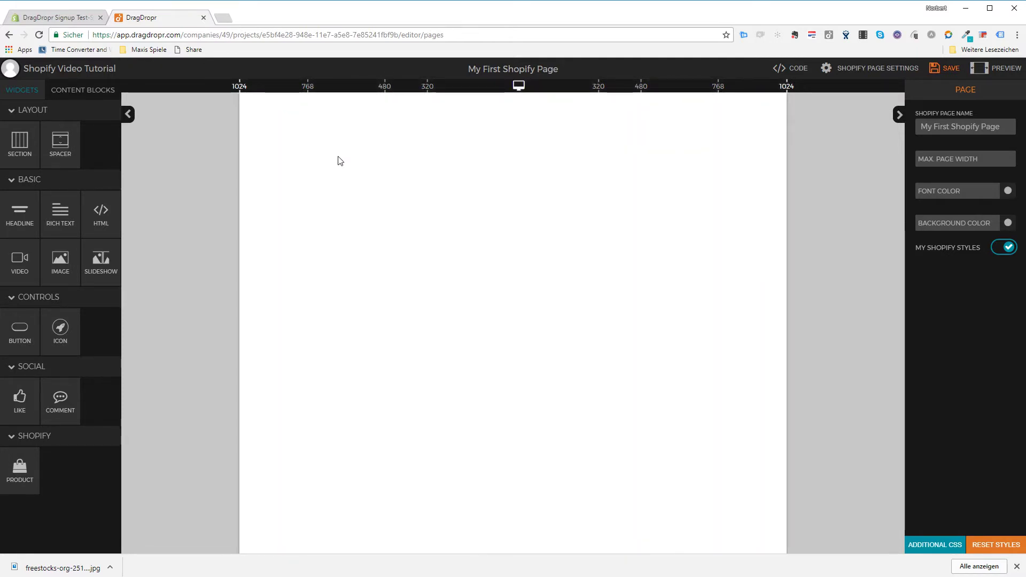
click(217, 87)
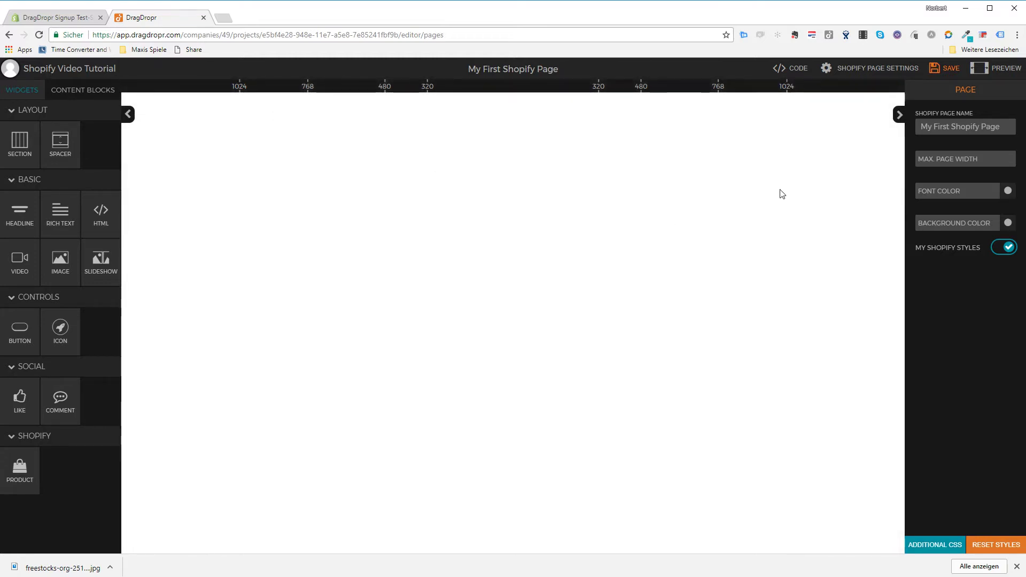
Set the maximum page width to 1024 and add a headline widget to the blank page.
click(962, 159)
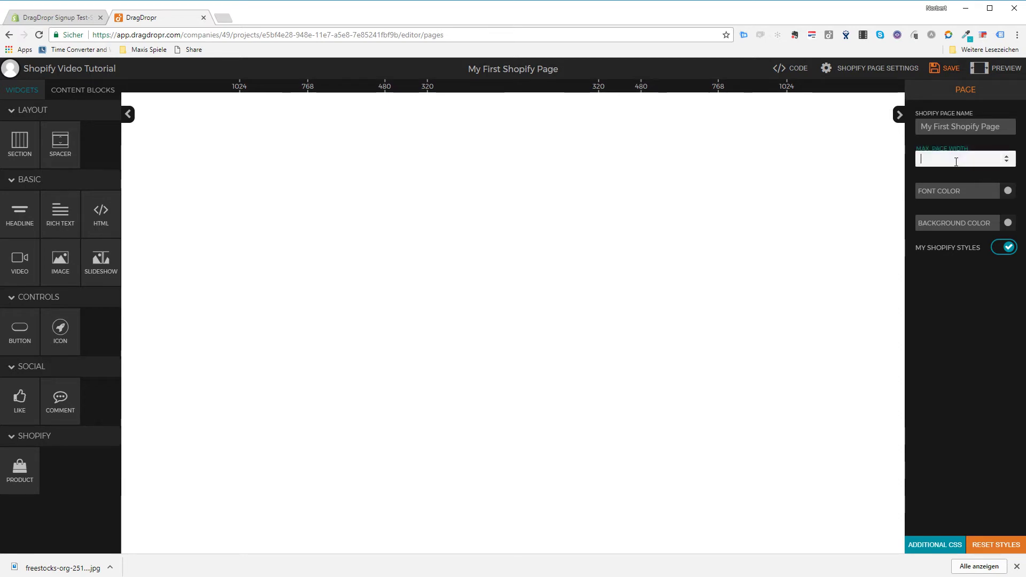
text(10)
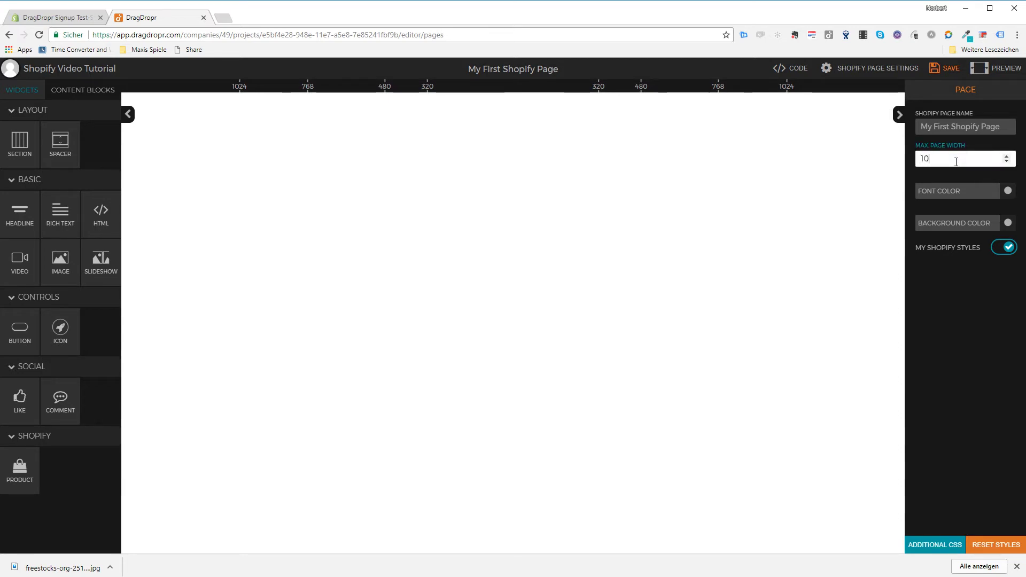
text(24)
click(756, 210)
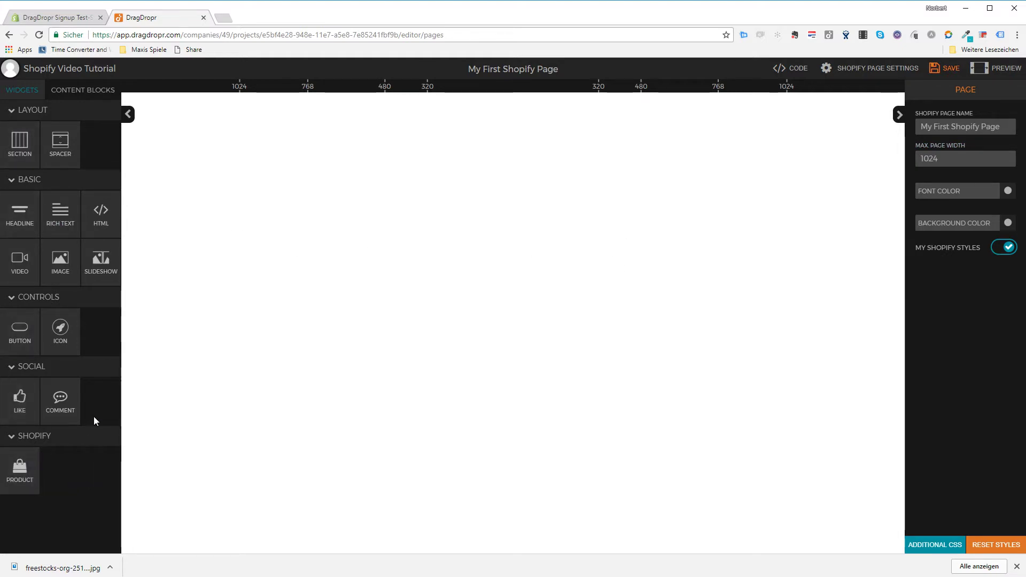
drag(20, 211, 437, 156)
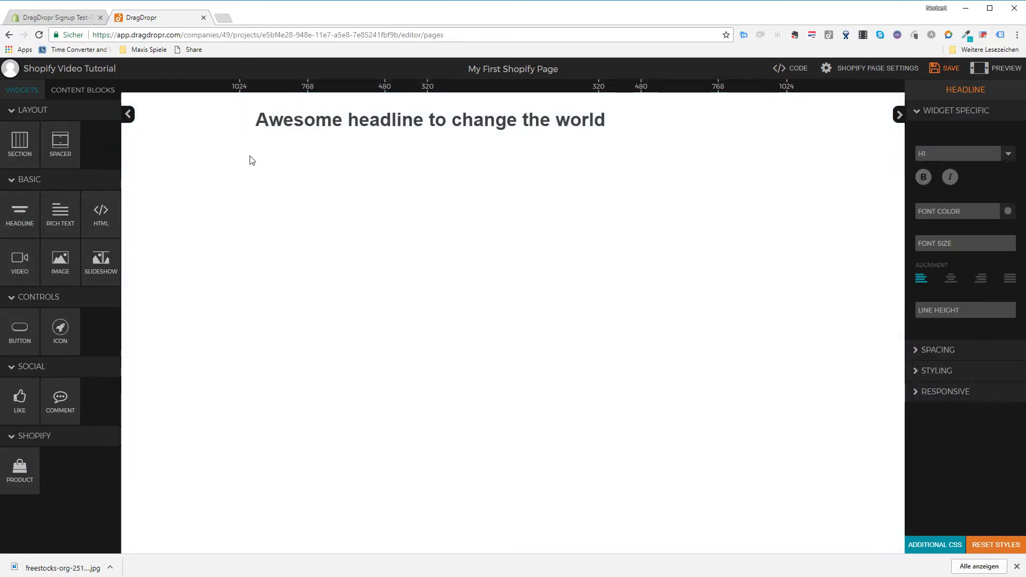
Clear the maximum page width to compare the headline's layout, and set the width back to 1024.
click(861, 68)
click(941, 158)
key(ctrl+a)
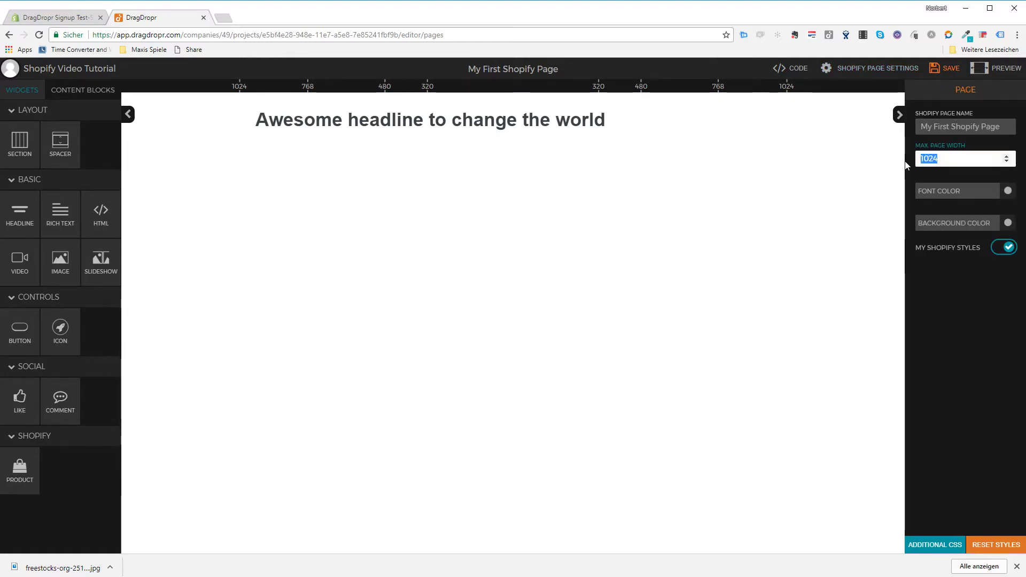
key(BackSpace)
click(791, 210)
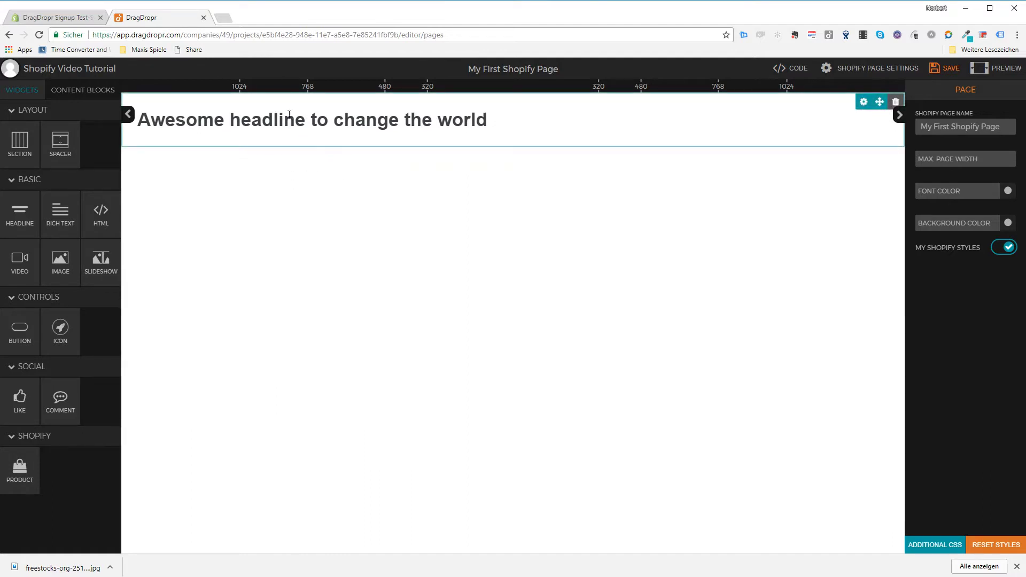
click(936, 160)
text(1)
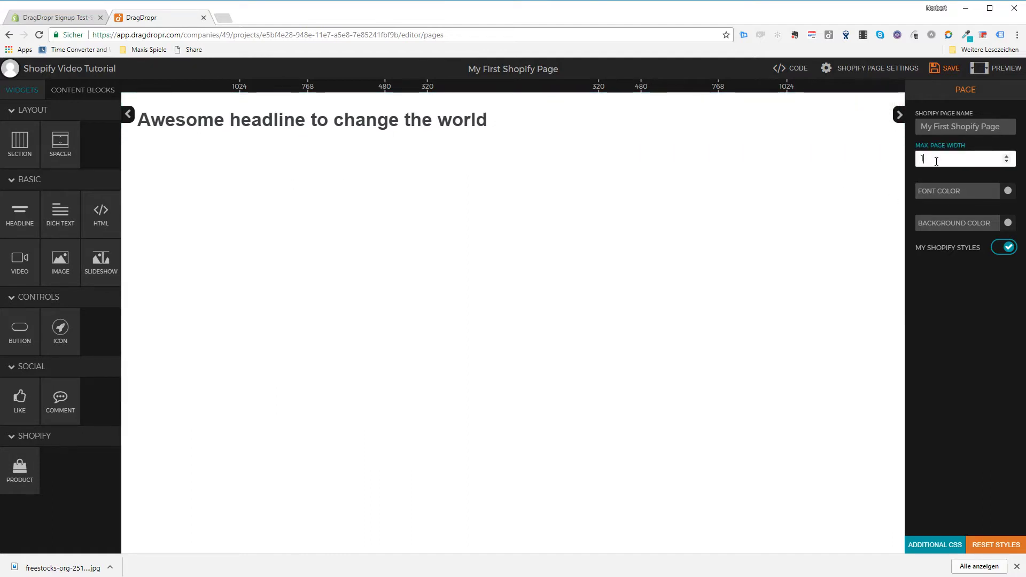
text(024)
click(661, 238)
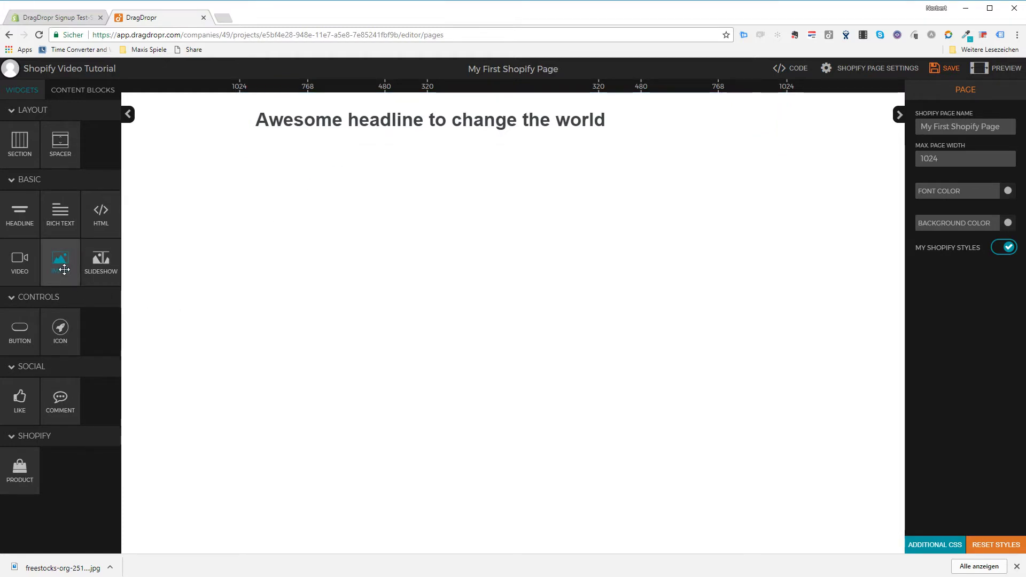
Place an image widget beside the headline, another across the row below, and a rich text widget under the first image.
drag(64, 269, 783, 128)
drag(67, 264, 518, 178)
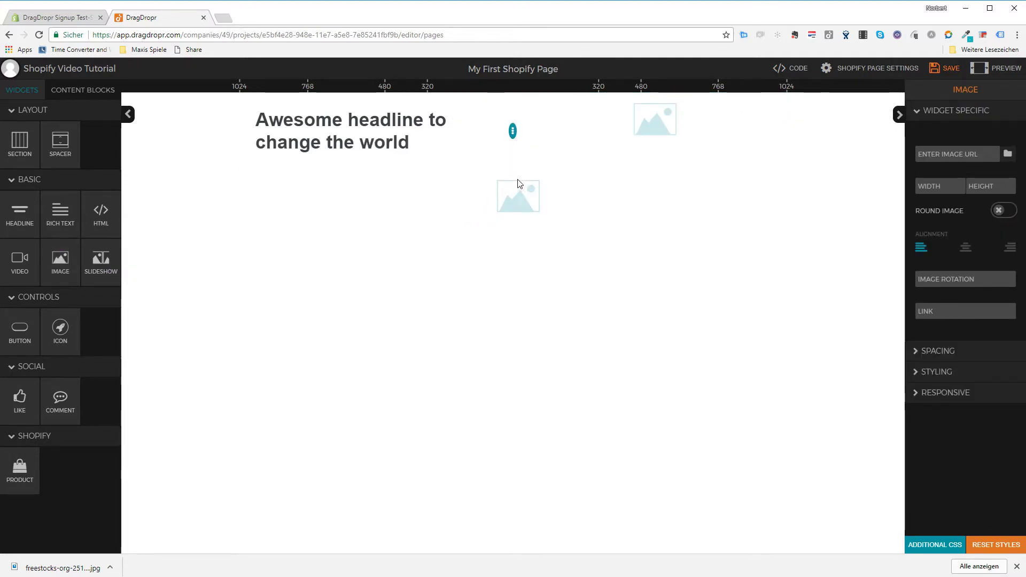
drag(61, 217, 650, 162)
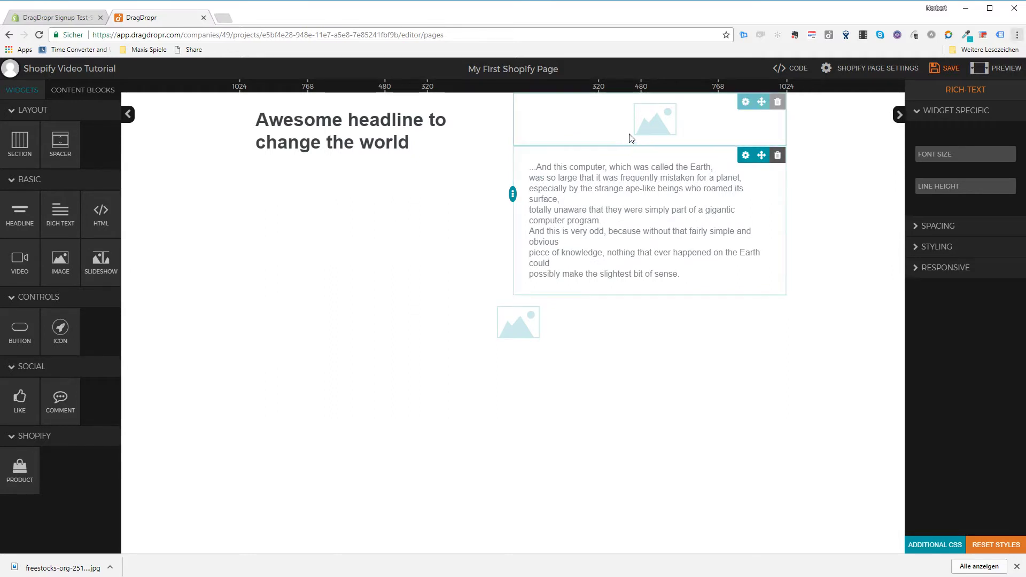
Center the headline text and open the headline's styling settings.
click(374, 121)
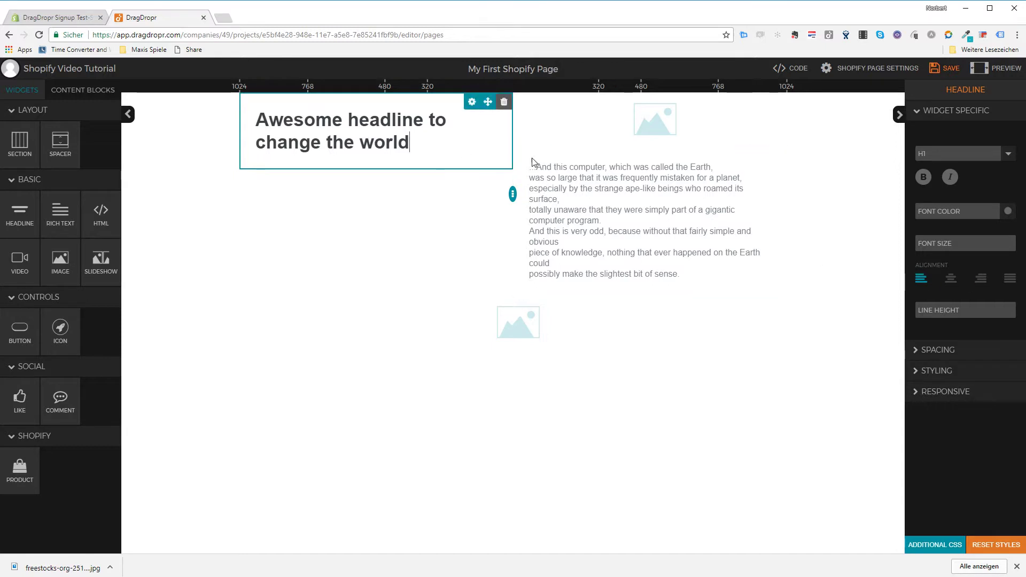
click(950, 278)
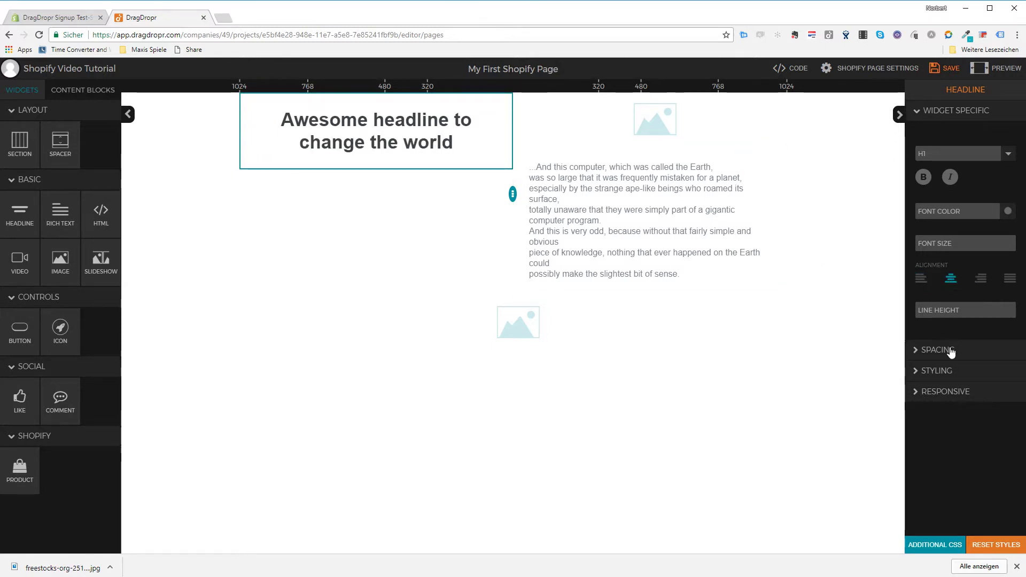
click(949, 371)
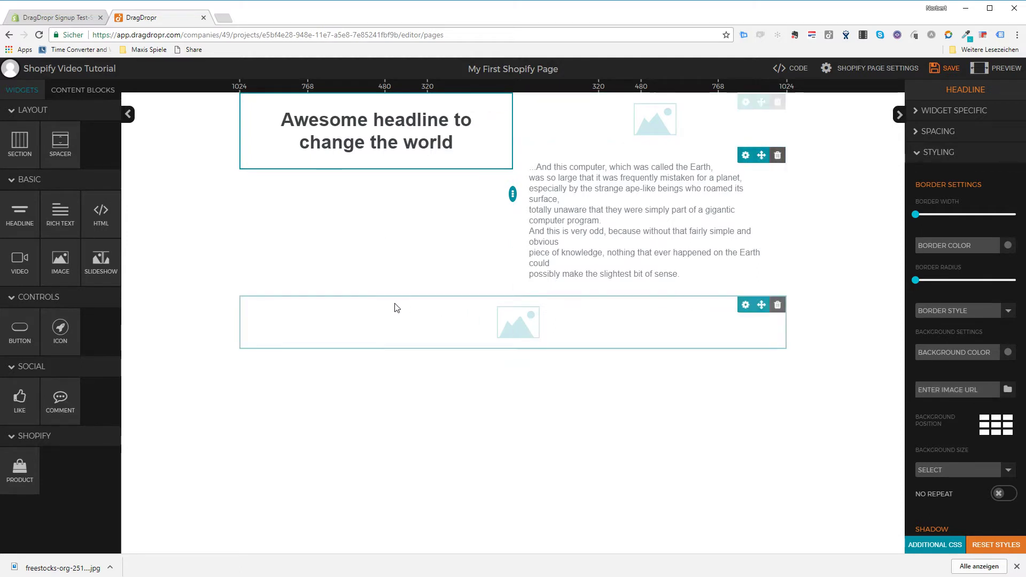
Add a section above the existing content and fill it with a new image widget and the headline on its left.
drag(20, 141, 456, 101)
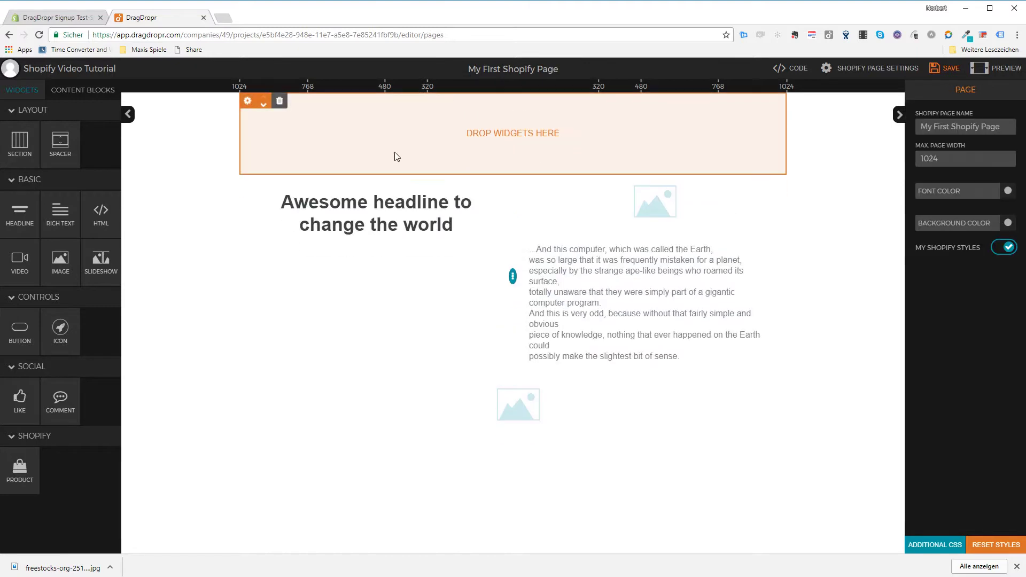
drag(55, 262, 526, 140)
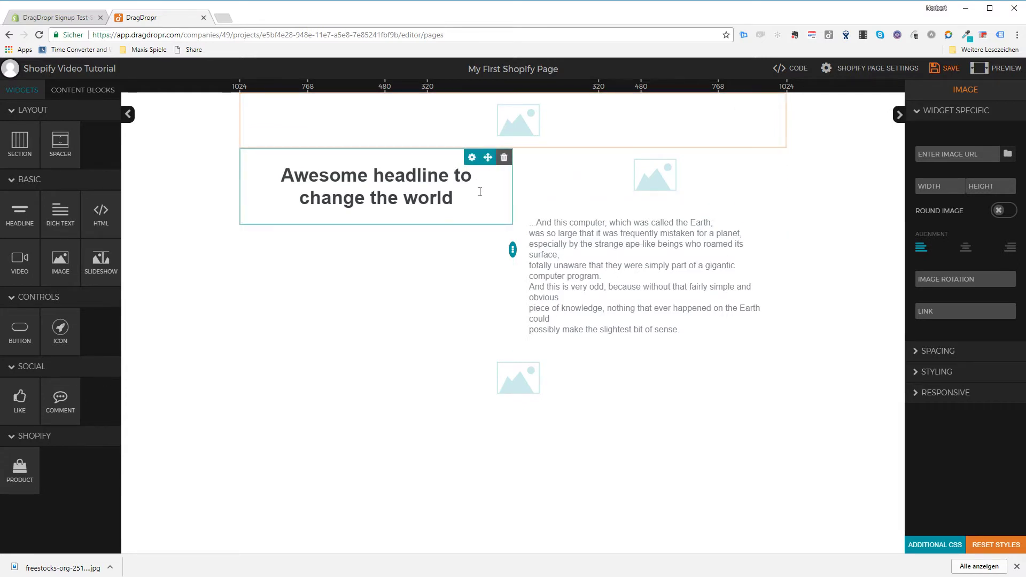
drag(488, 157, 248, 134)
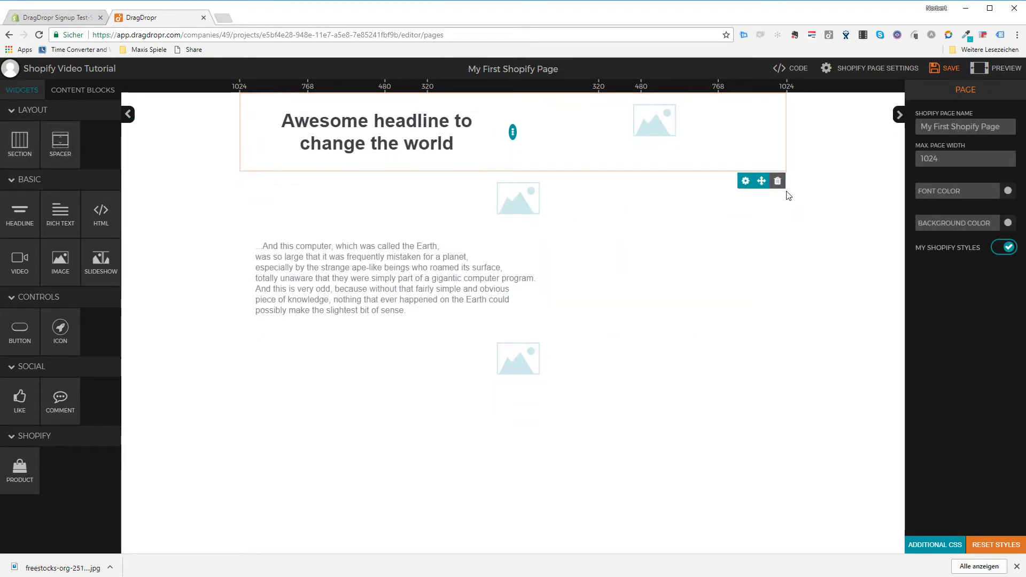
Delete the two image widgets and the rich text widget below the headline section.
click(779, 184)
click(779, 186)
click(779, 186)
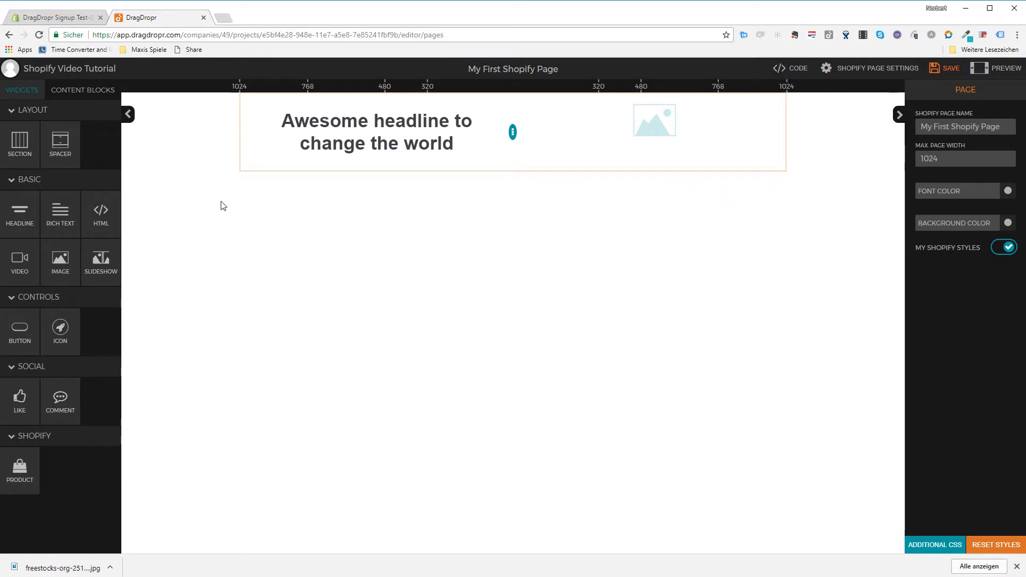
Add the two-picture content block below the headline section and insert a rich text widget between its pictures.
click(78, 94)
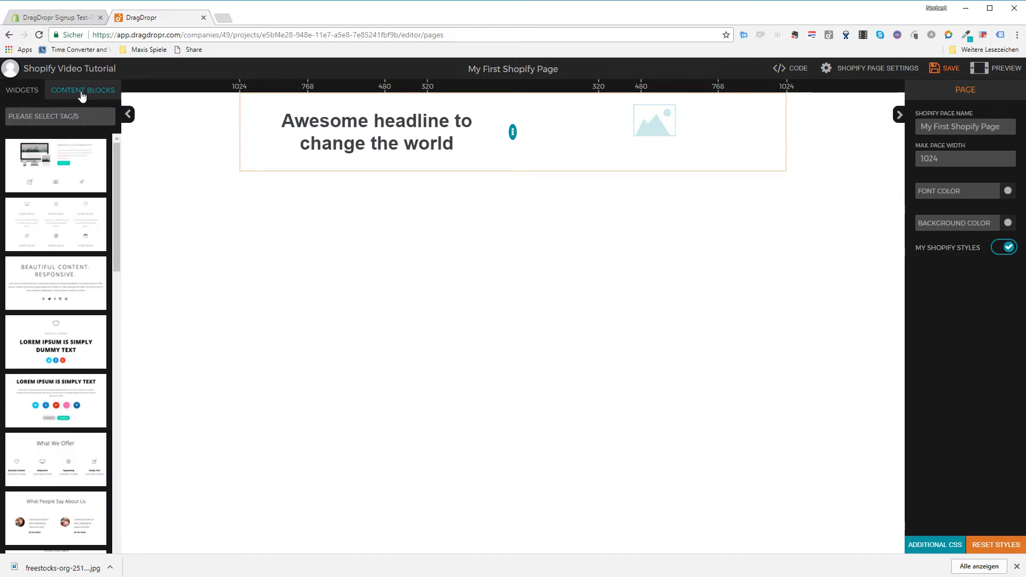
scroll(42, 282, down, 10)
scroll(41, 281, down, 3)
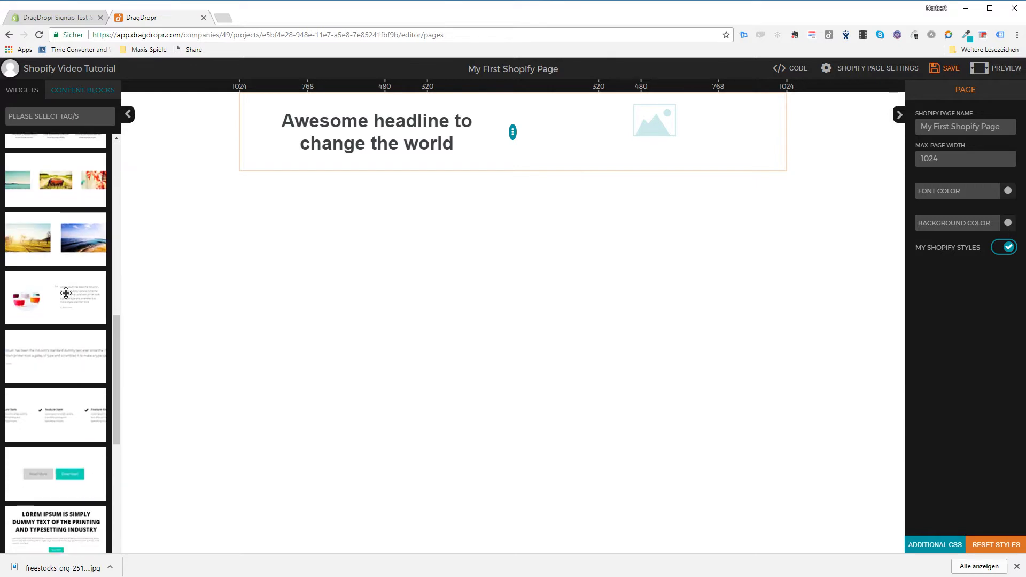
drag(41, 224, 573, 201)
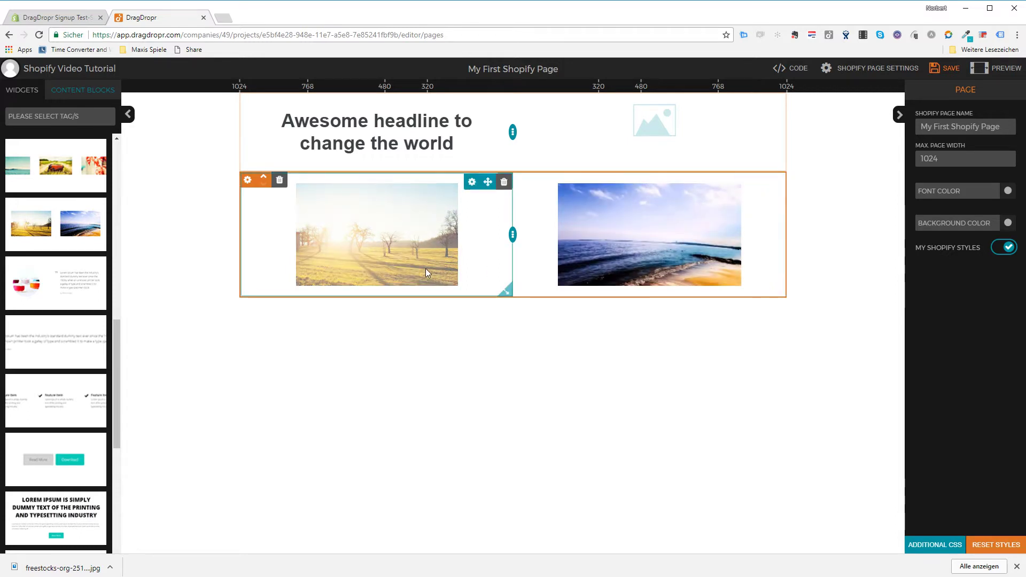
click(21, 90)
drag(61, 214, 521, 258)
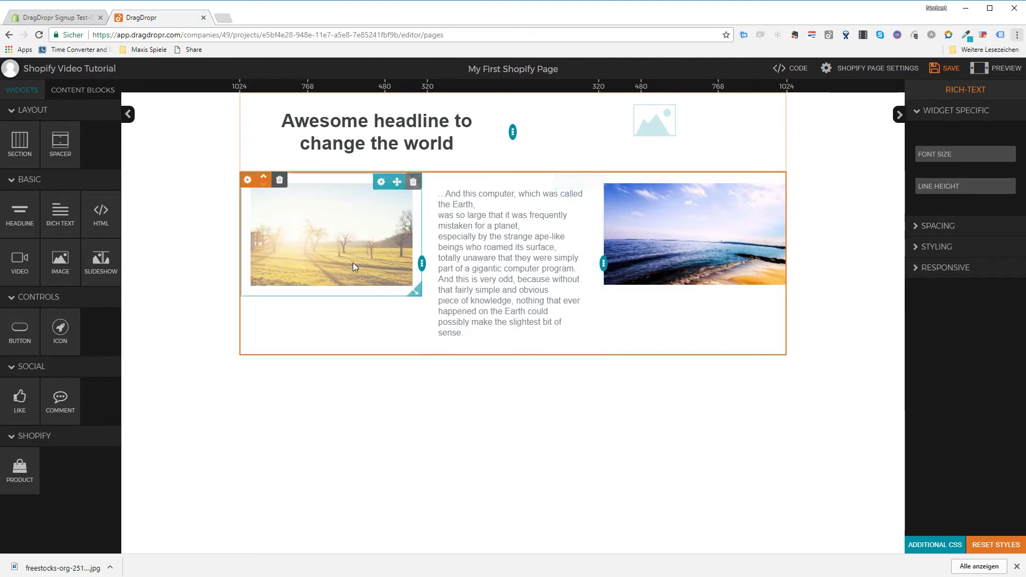
Move the picture section above the headline section, and restore the headline section to the top.
click(264, 181)
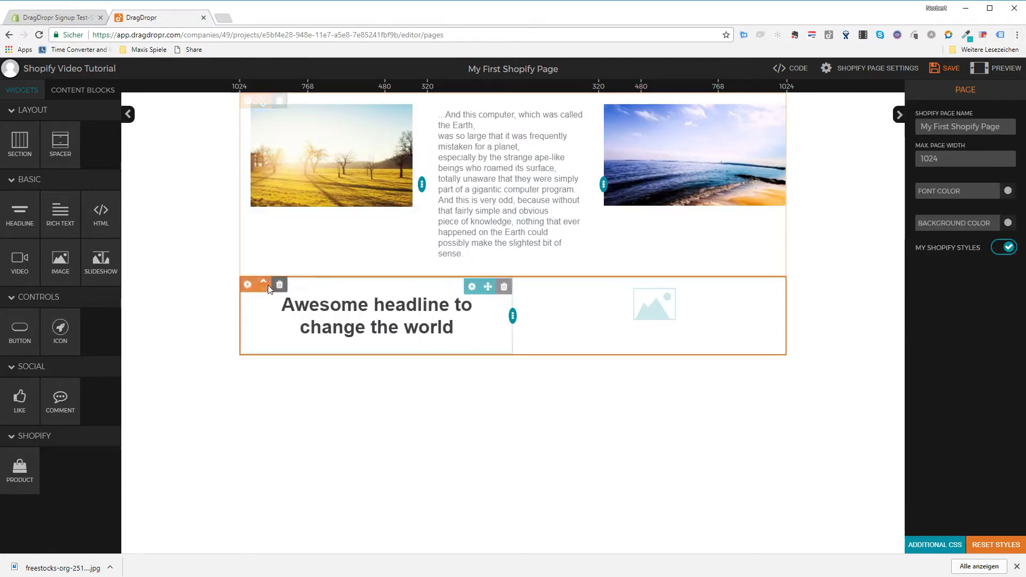
click(263, 103)
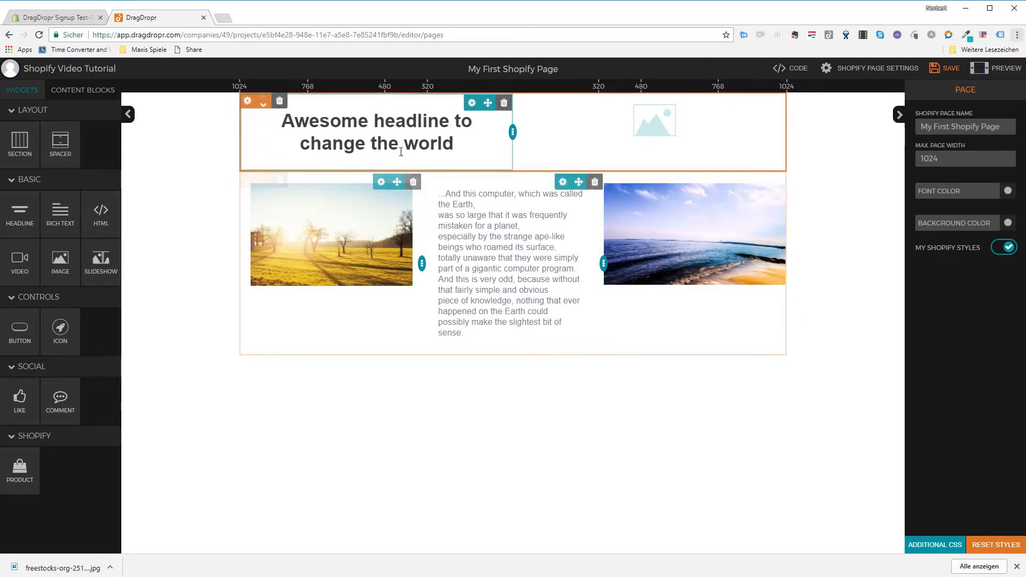
Check the page layout at the 768 and 320 widths, including the lower part of the narrow layout.
click(403, 88)
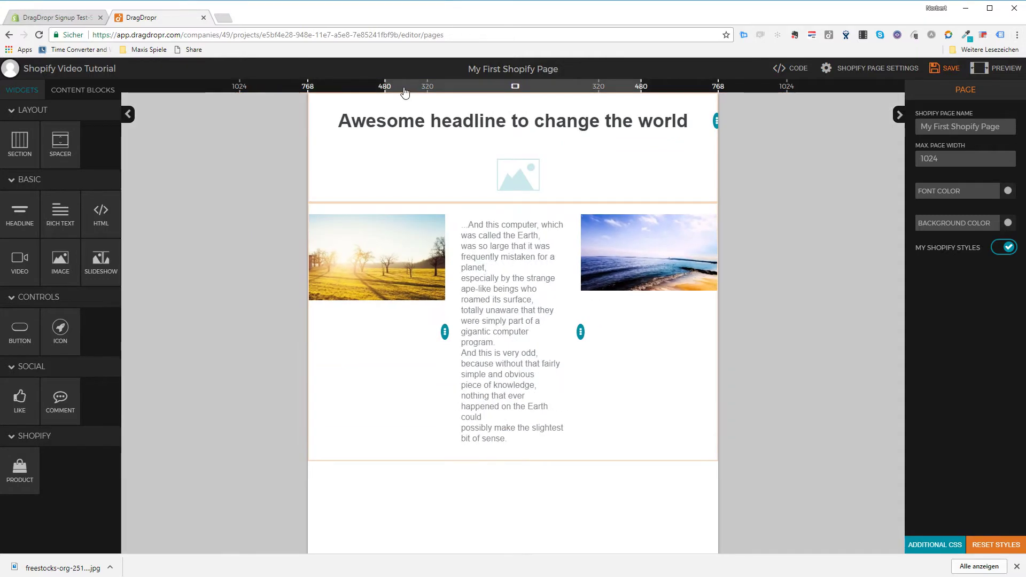
click(458, 92)
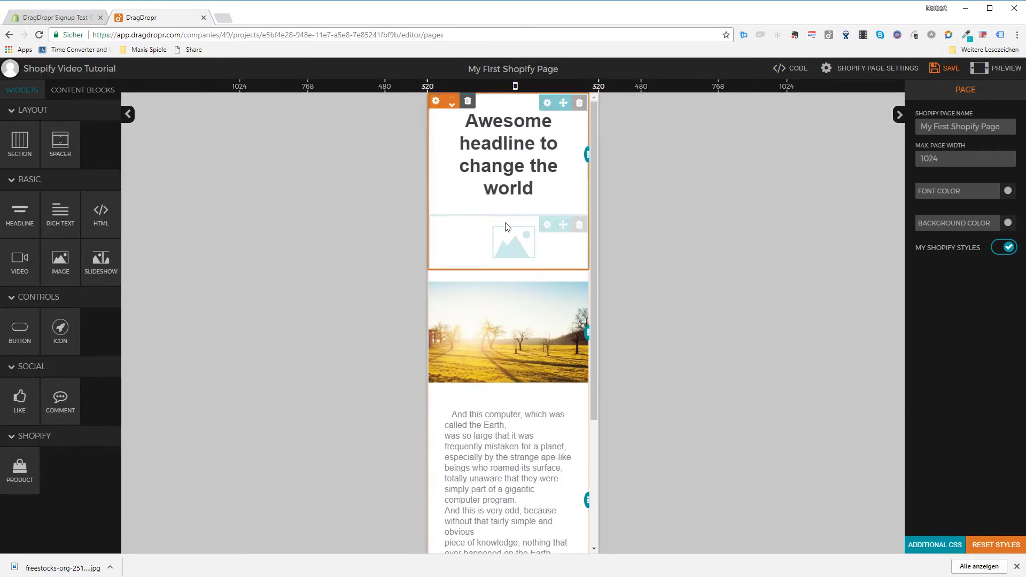
scroll(523, 267, down, 3)
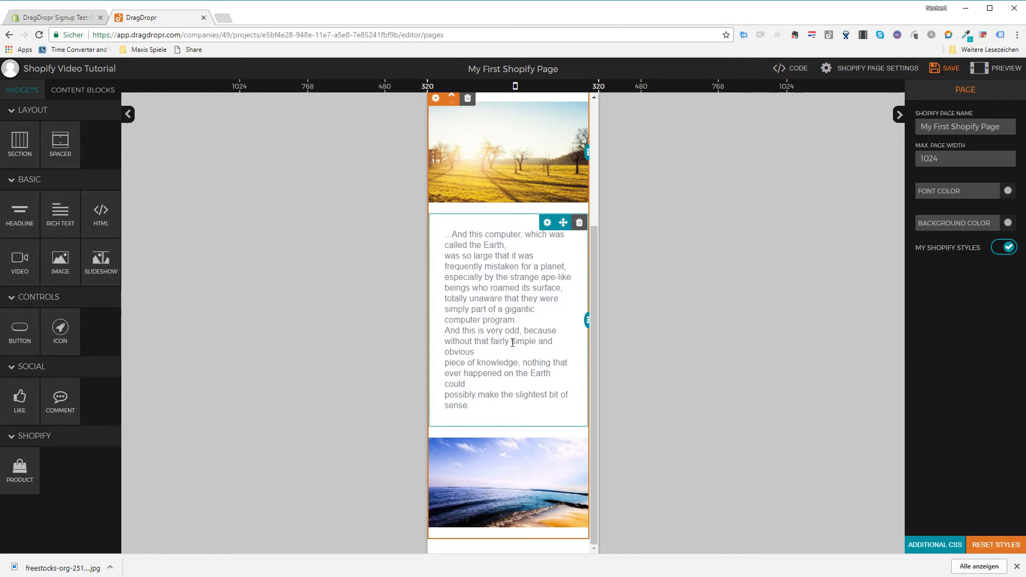
scroll(521, 377, up, 3)
scroll(518, 384, down, 3)
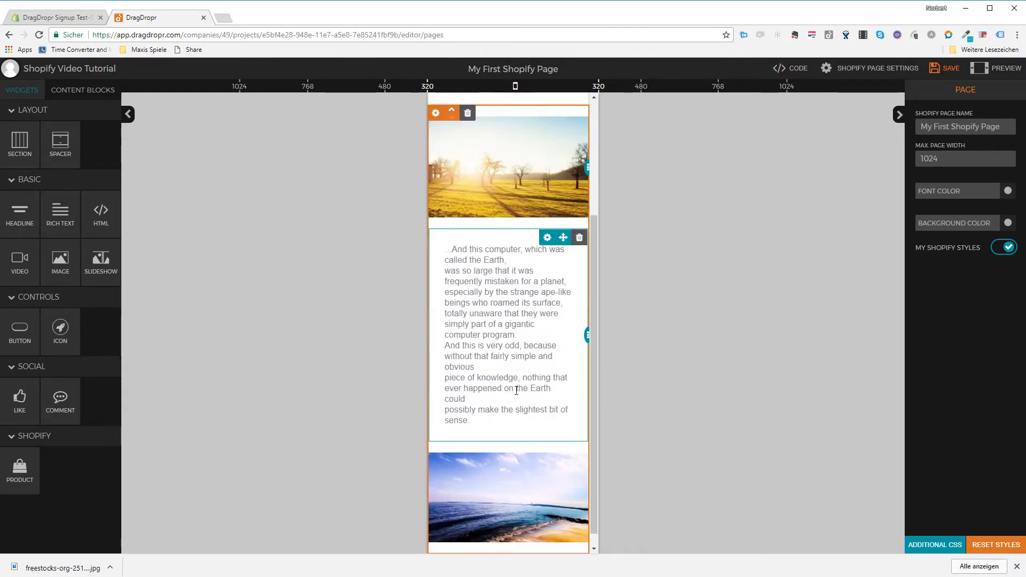
Open the Responsive settings of the sea picture in the 320-wide layout.
click(506, 474)
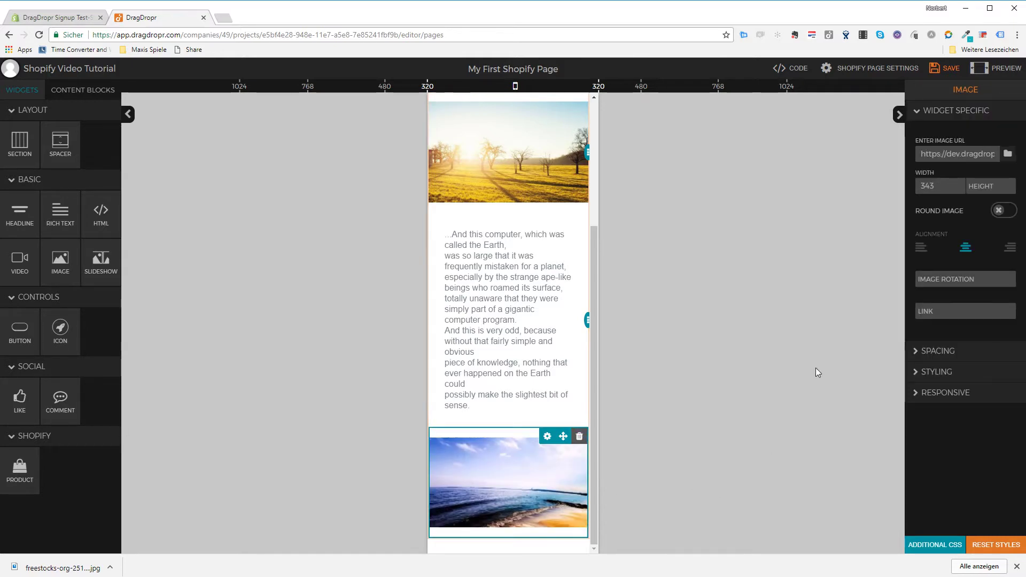
right_click(508, 481)
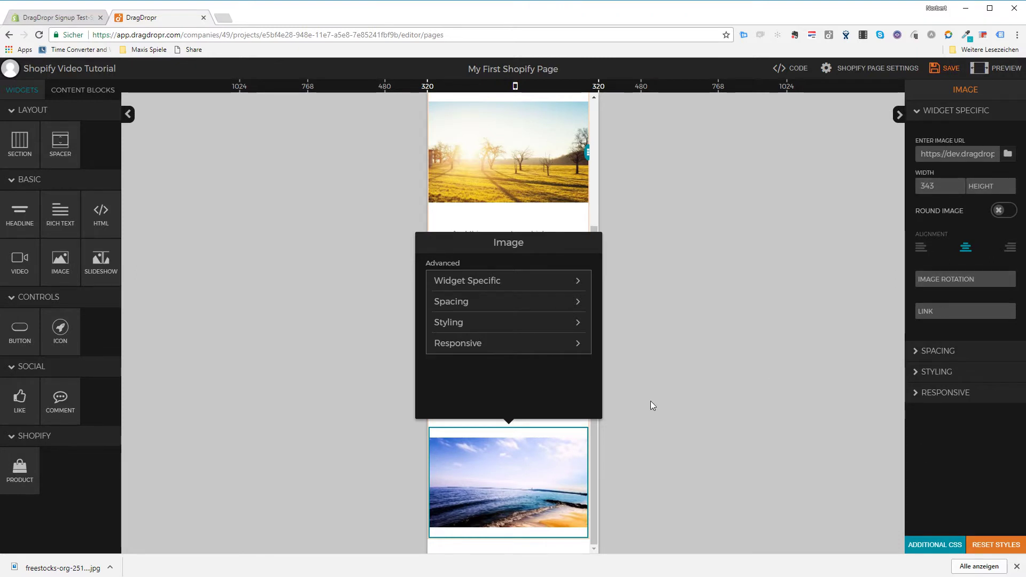
click(517, 348)
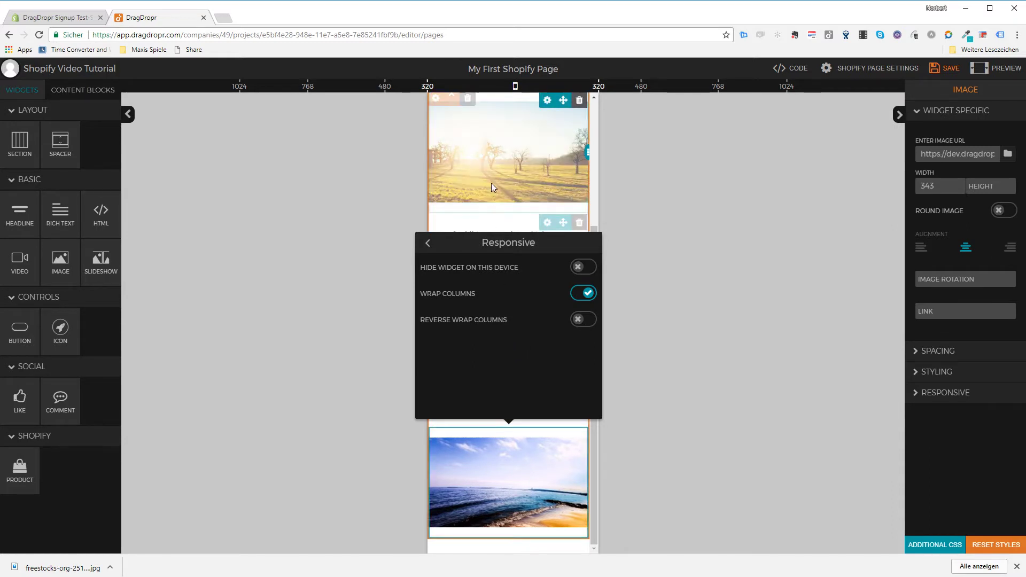
mouse_move(505, 464)
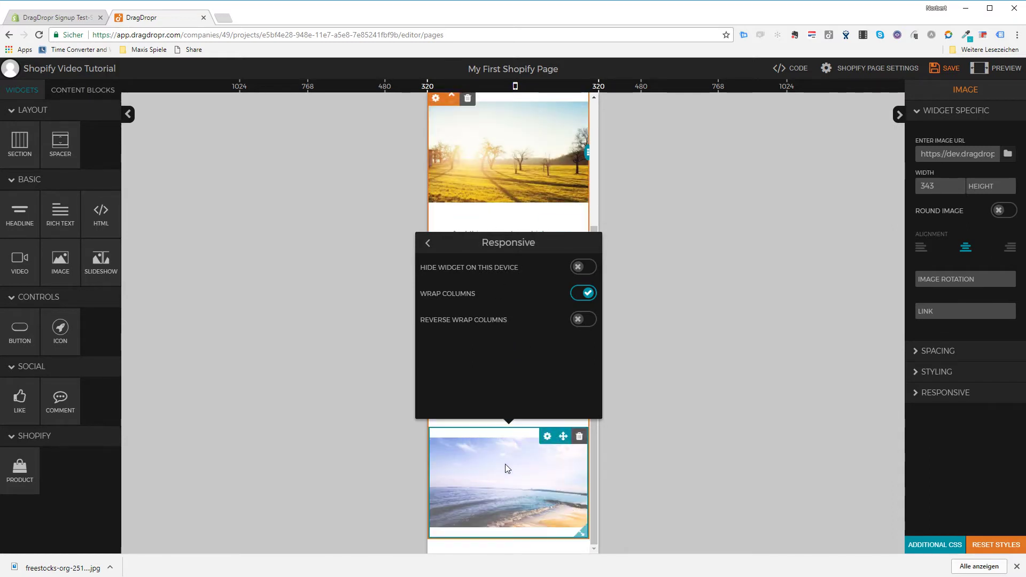
Try reverse wrapping of the columns for the sea picture, and restore the normal column wrapping.
click(588, 319)
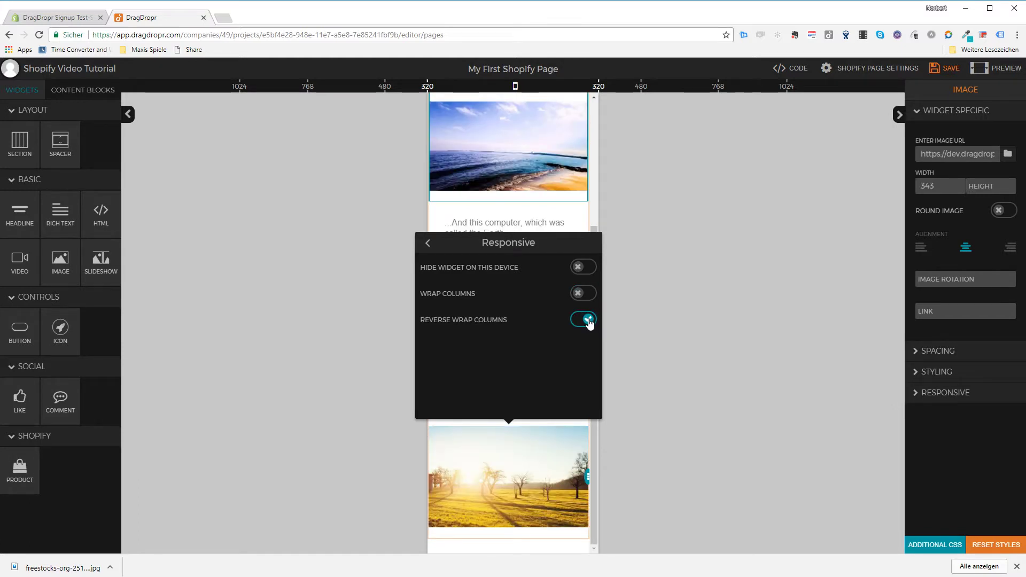
click(588, 320)
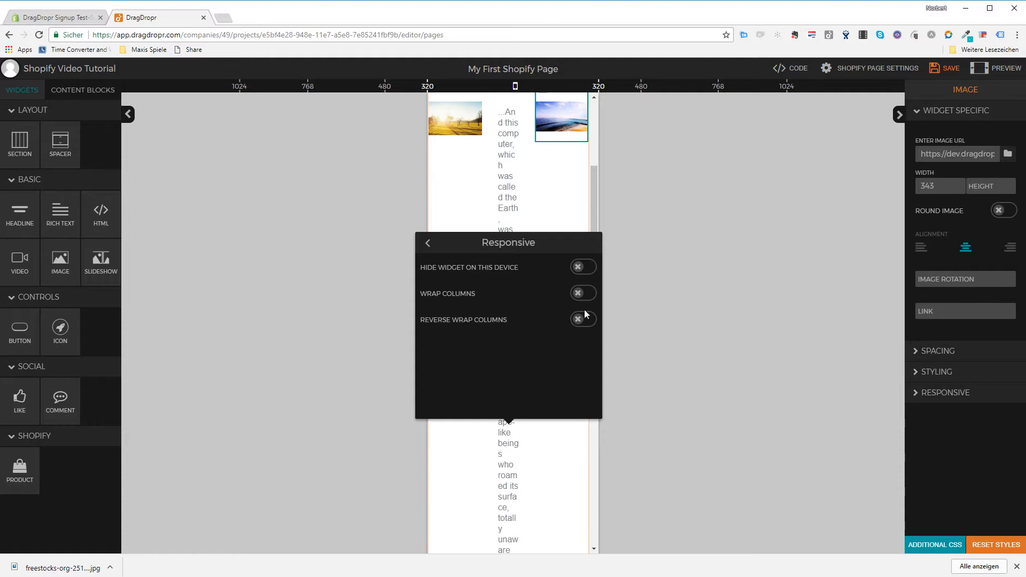
click(584, 293)
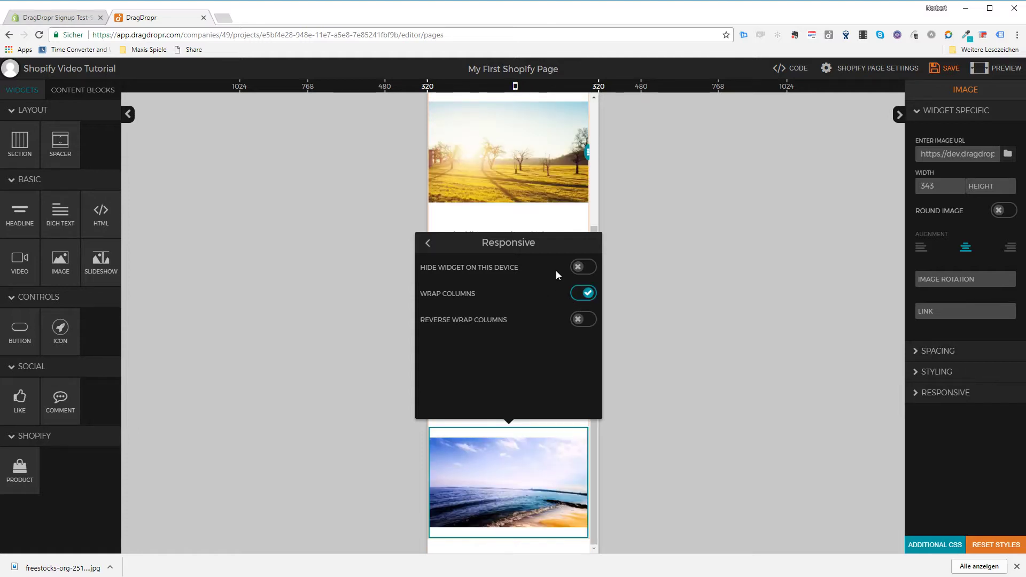
Hide the sea picture on the 320-wide device and check the page in the phone preview.
click(588, 271)
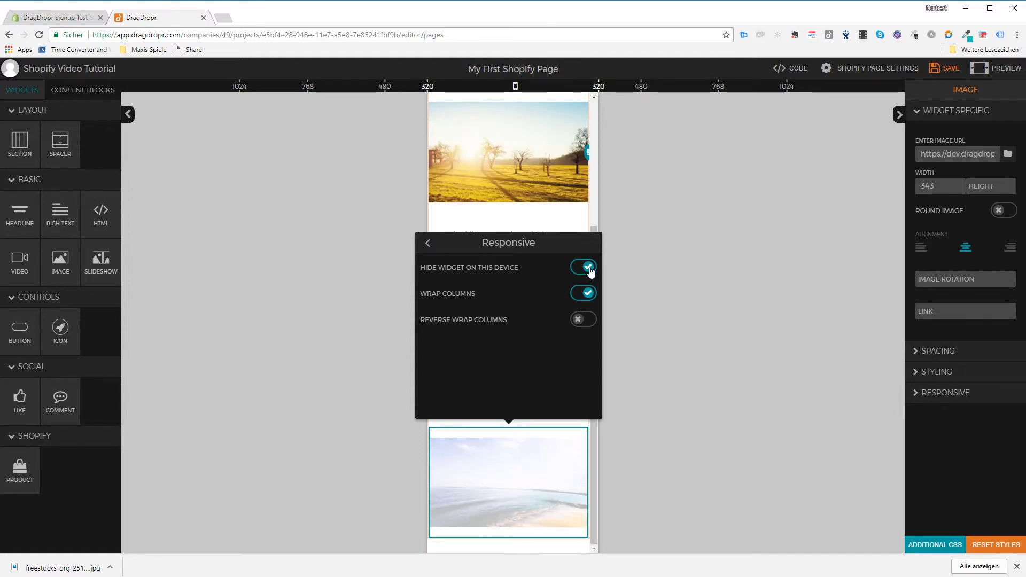
click(665, 276)
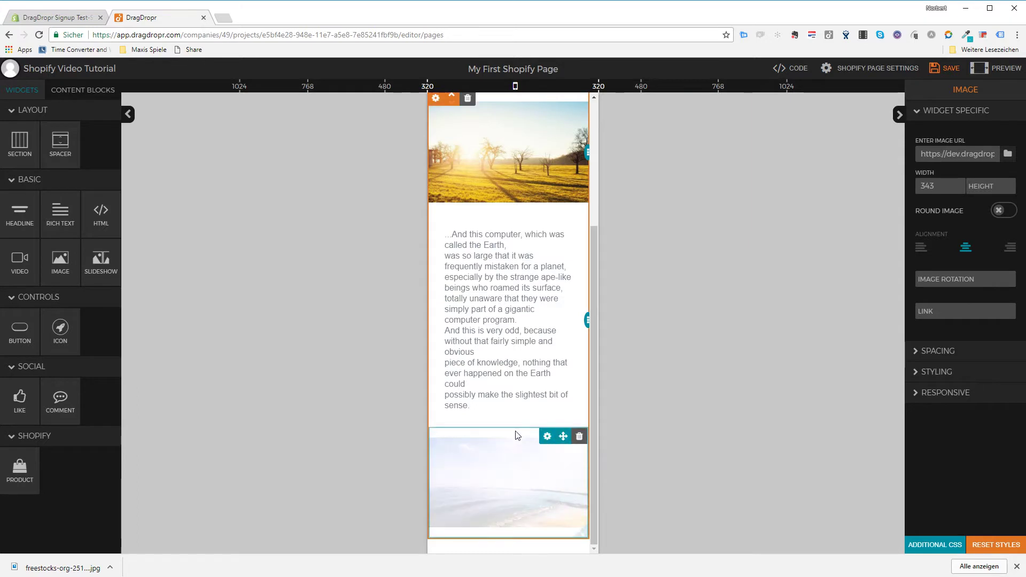
click(1000, 69)
scroll(566, 350, down, 2)
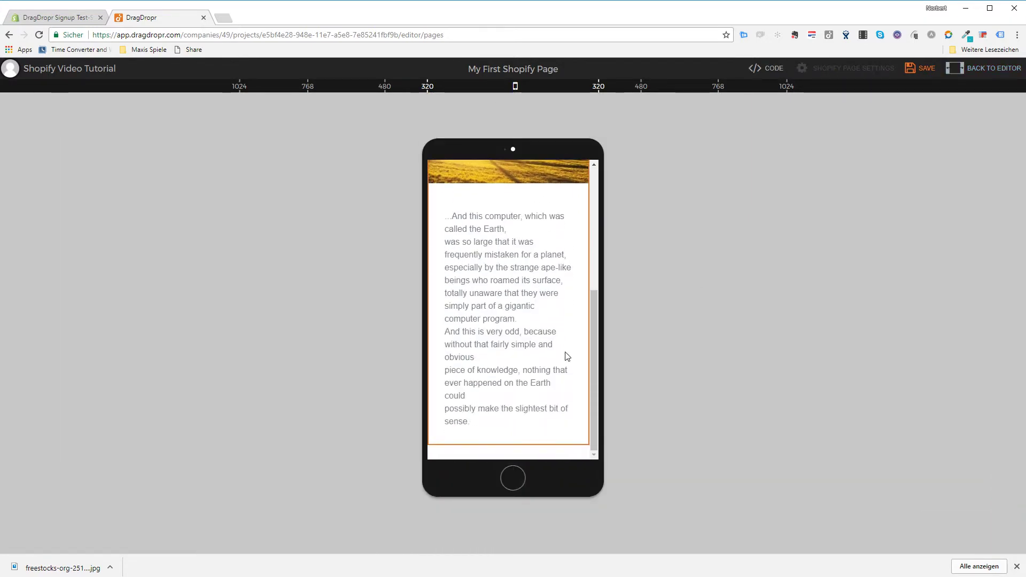
scroll(565, 357, up, 5)
scroll(563, 358, down, 3)
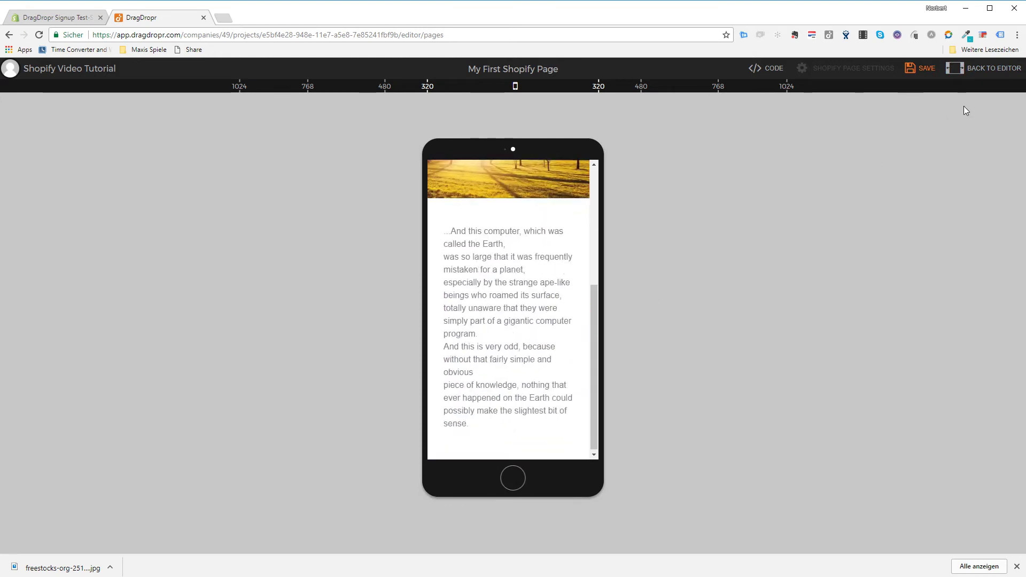
click(983, 69)
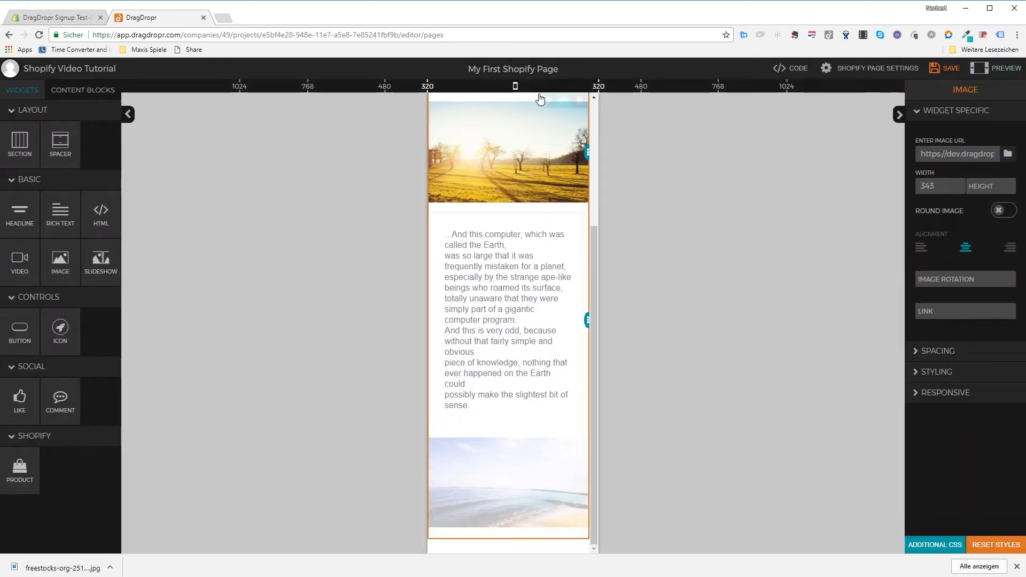
Compare the page at the 480 and 320 widths in the device preview, and return to the editor.
click(409, 87)
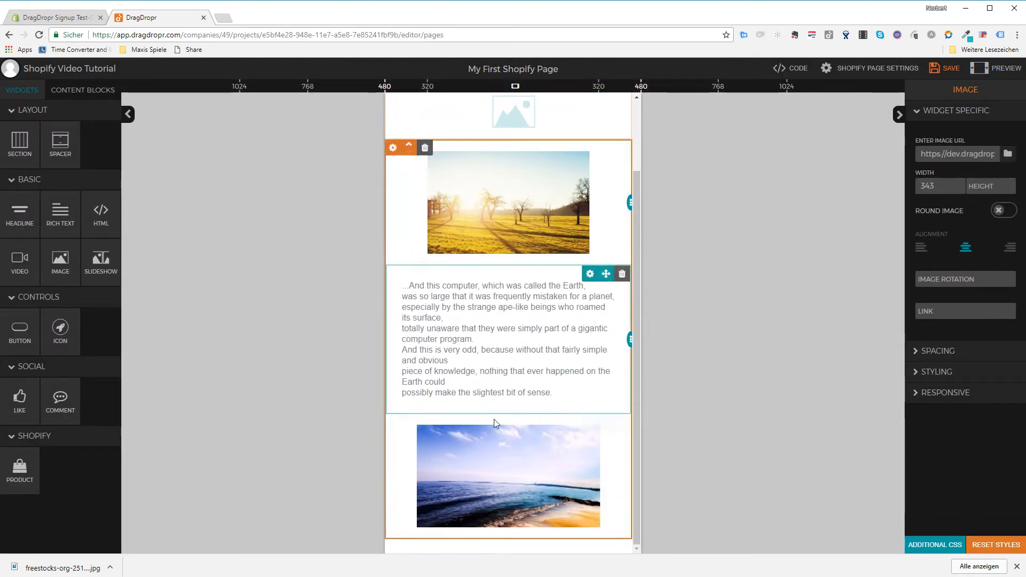
click(995, 68)
scroll(556, 399, up, 2)
scroll(534, 320, down, 3)
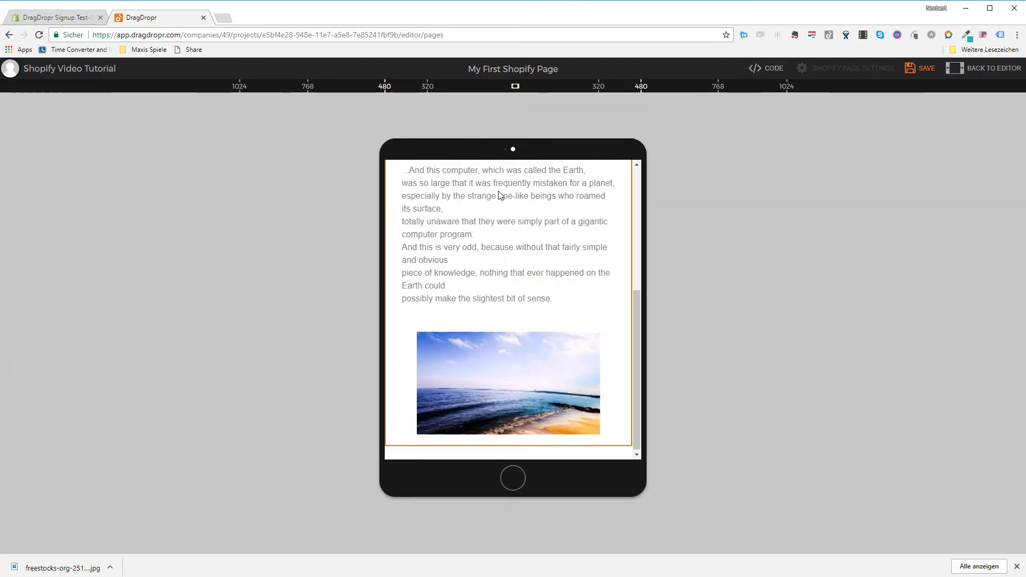
click(453, 93)
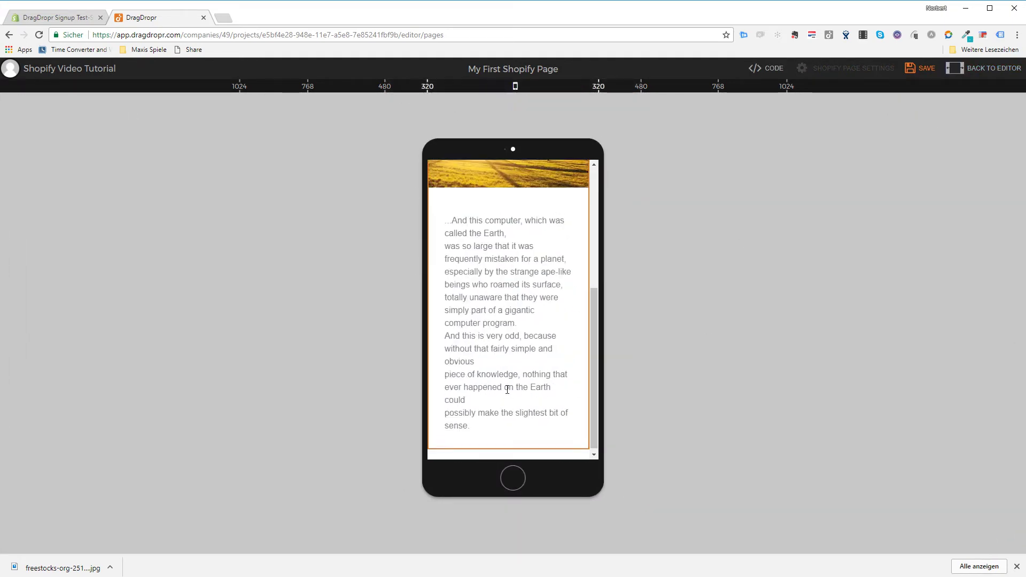
scroll(508, 389, up, 5)
click(416, 90)
scroll(506, 344, down, 3)
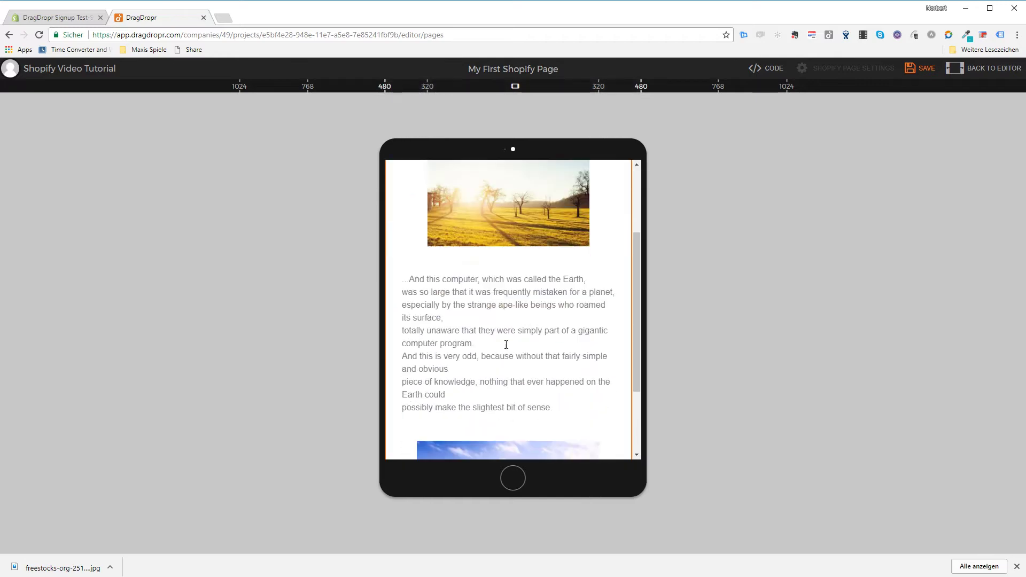
scroll(502, 334, up, 2)
scroll(505, 356, down, 4)
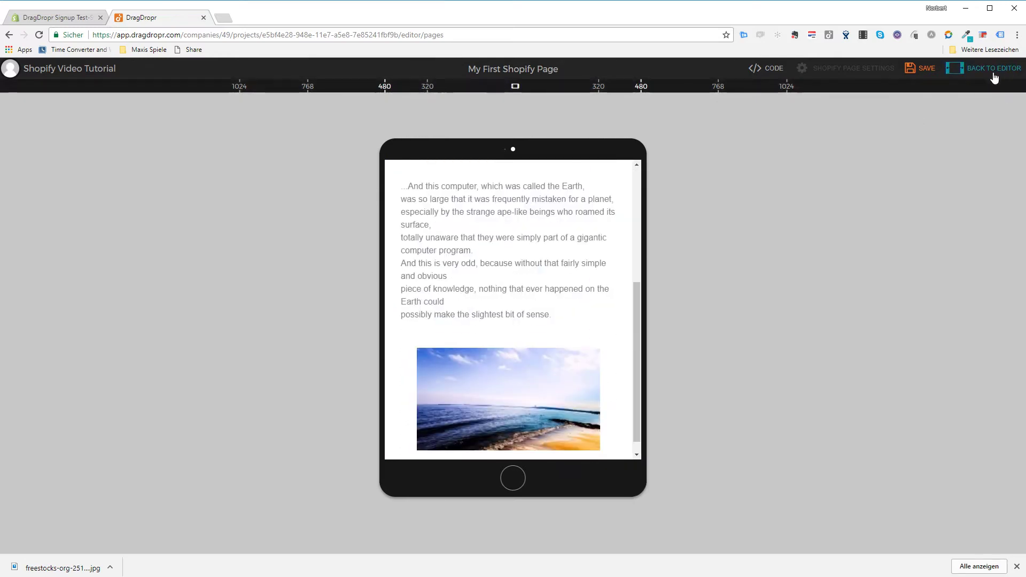
click(959, 69)
scroll(571, 376, up, 3)
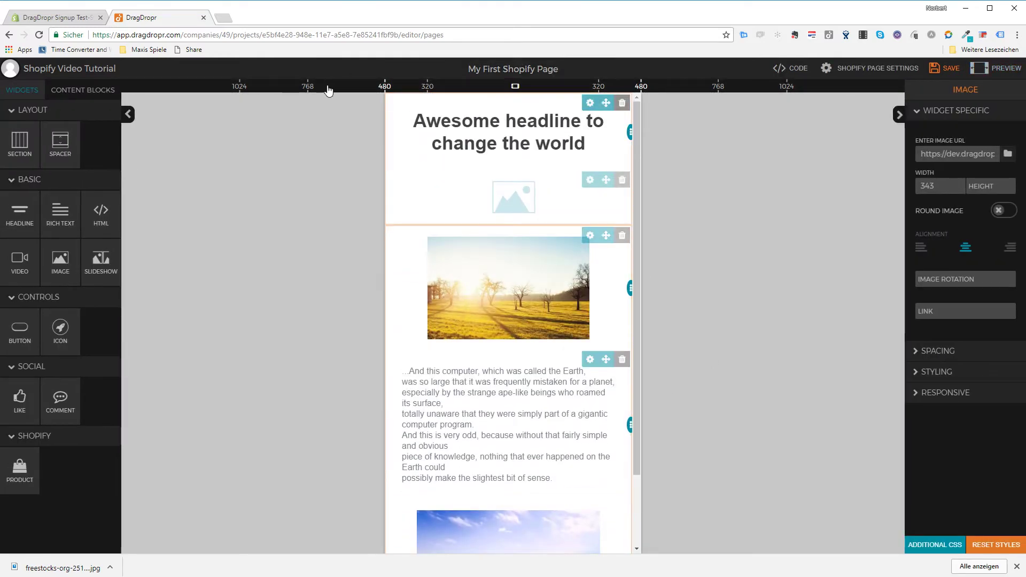
At the 1024 width, fill the empty image widget beside the headline with the "background" picture from the Image Manager.
click(239, 88)
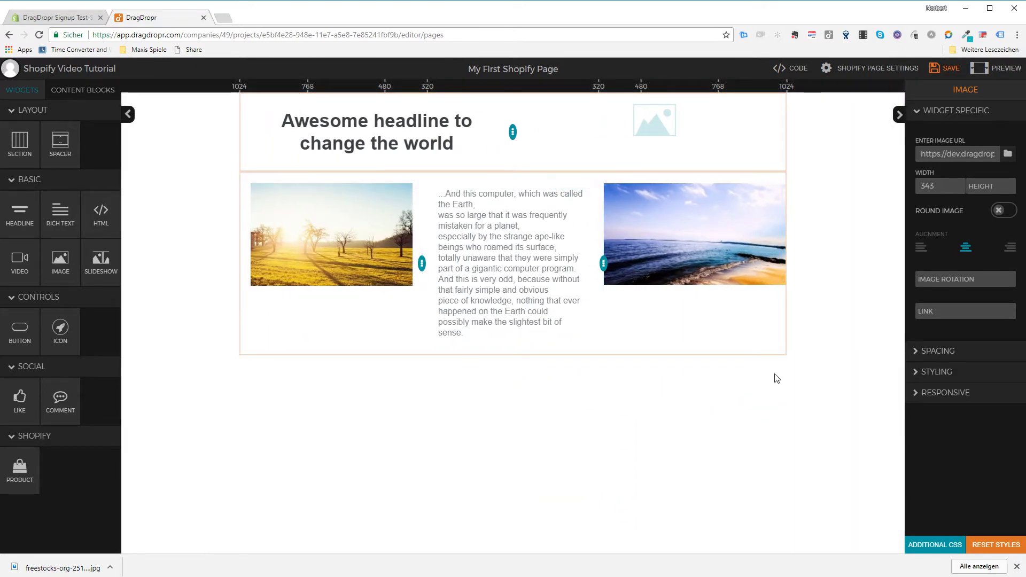
click(663, 124)
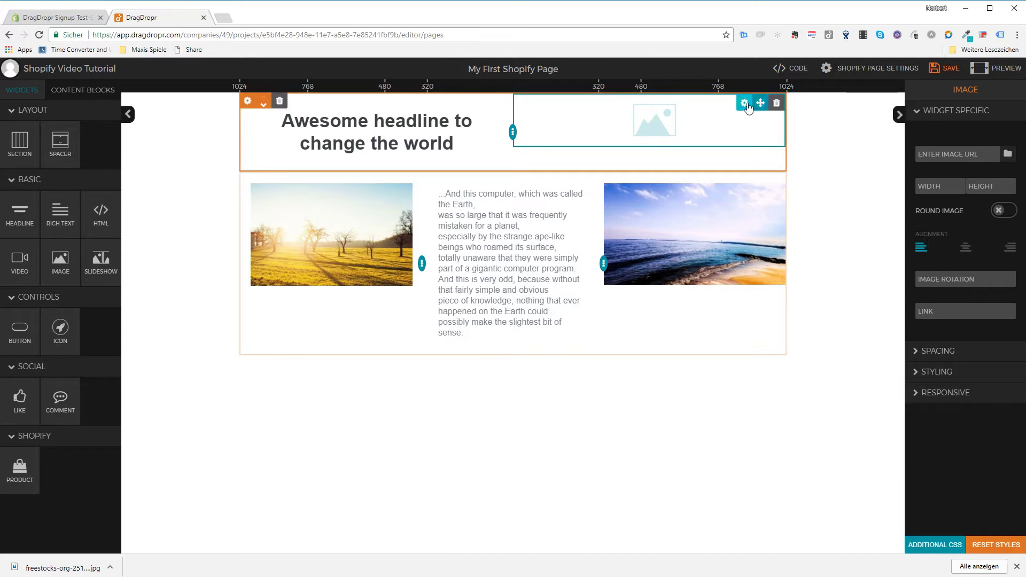
click(971, 154)
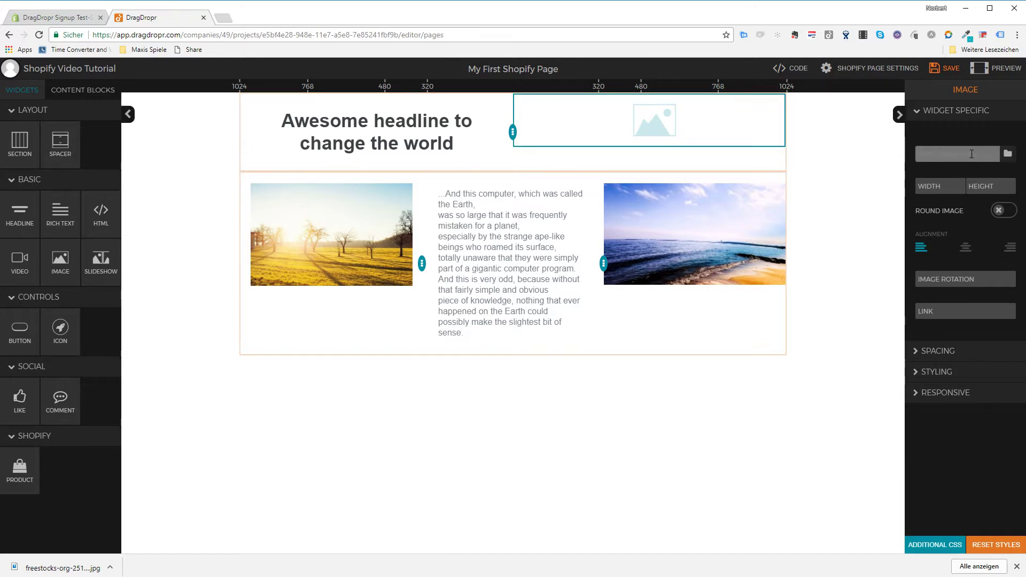
click(1007, 154)
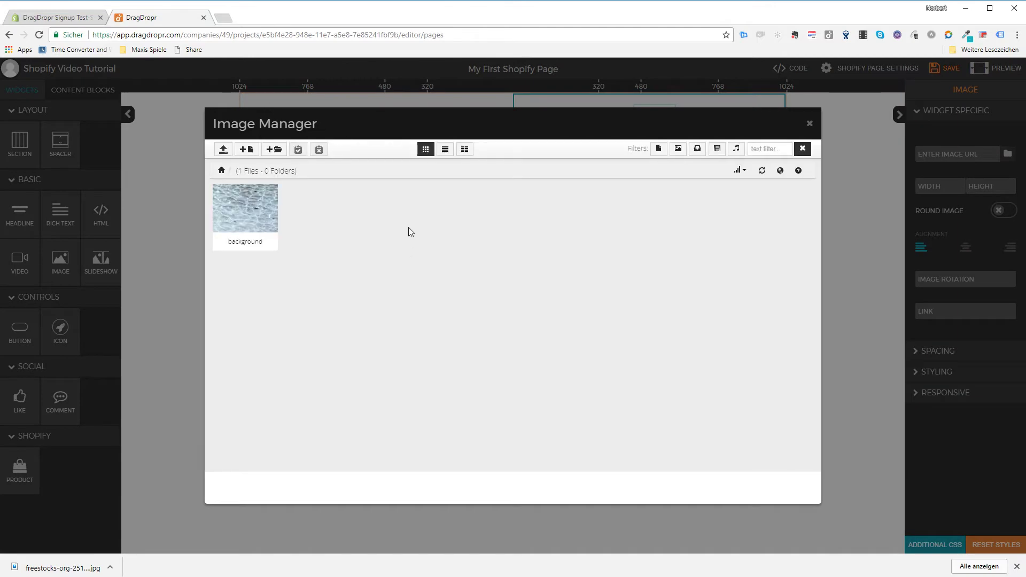
mouse_move(262, 211)
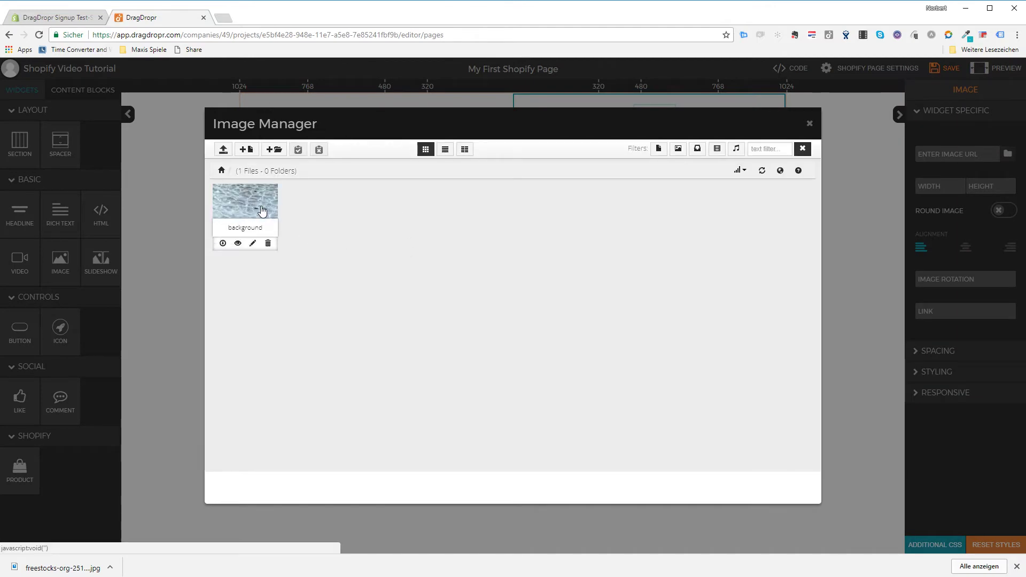
click(262, 211)
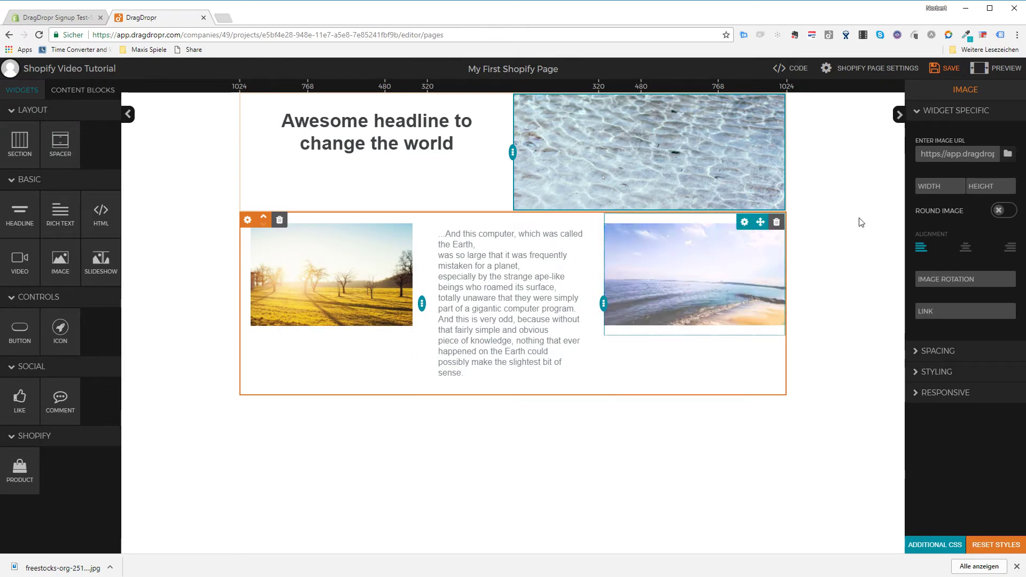
Examine the Image Manager's options for uploading pictures from a file or a URL, and close the manager.
click(1008, 153)
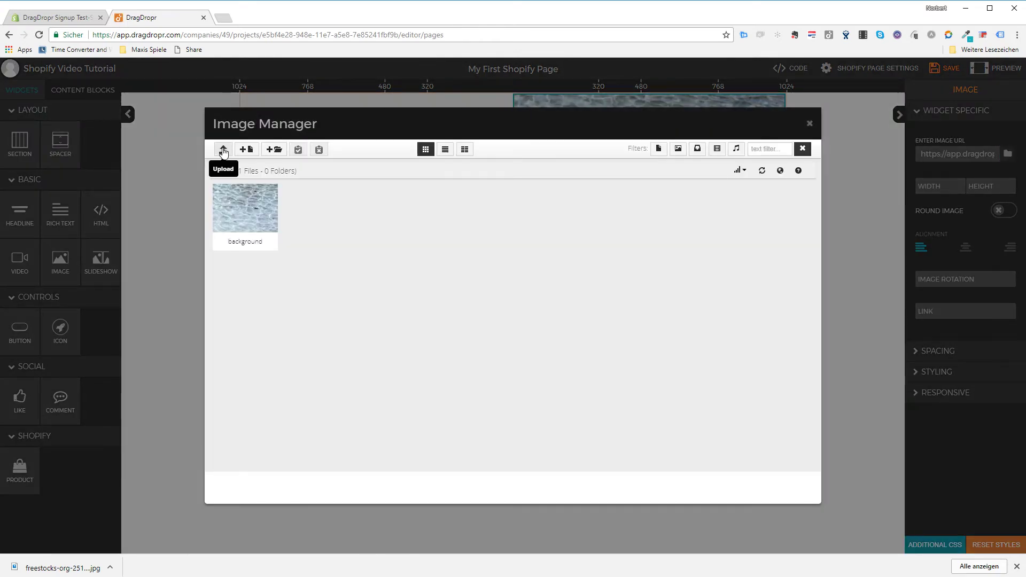
click(223, 149)
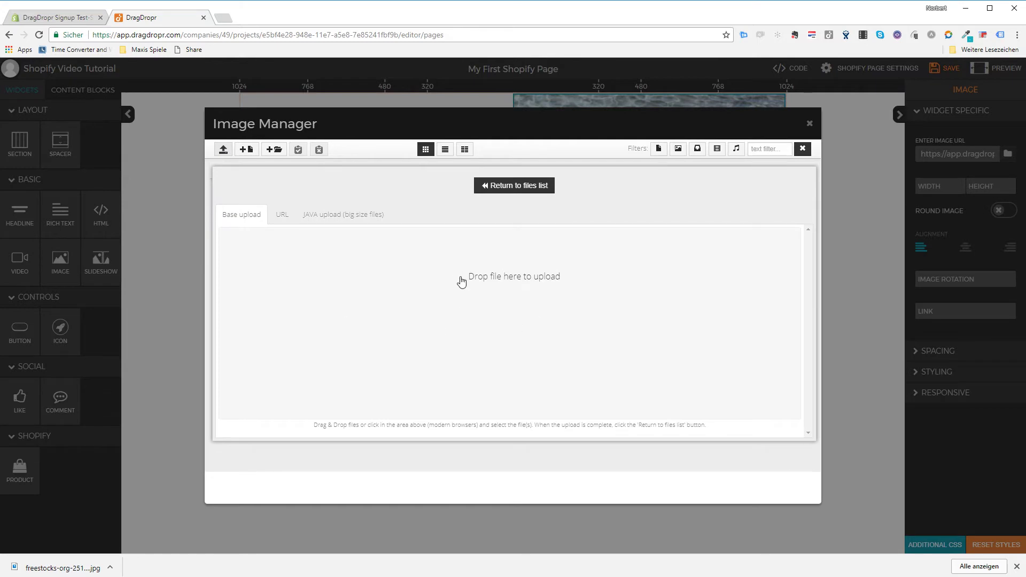
click(282, 221)
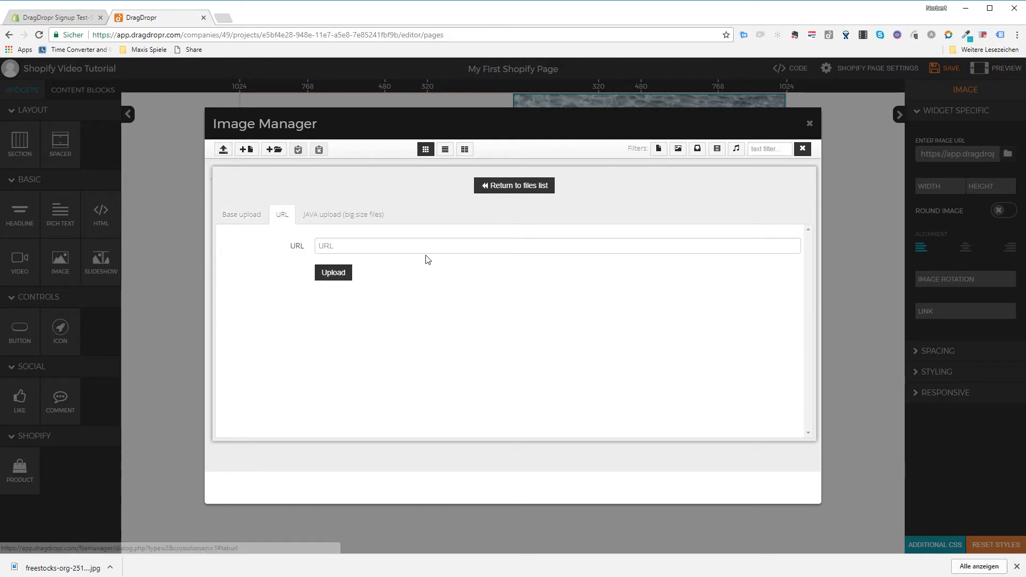
click(514, 186)
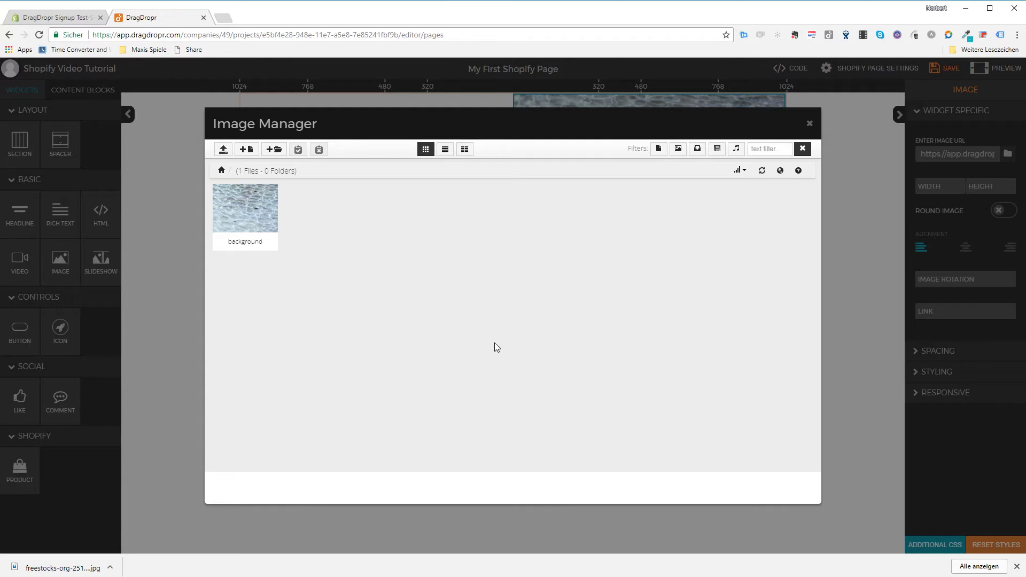
click(810, 124)
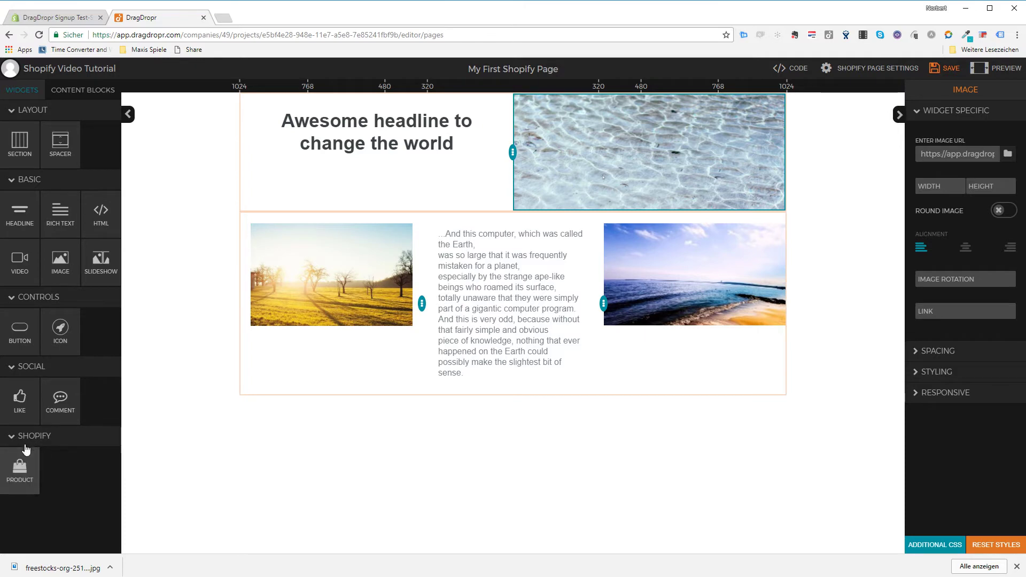
Add a Shopify product widget below the headline, search its products for "NI" and assign the Flex Fit | Mini Ottoman cap.
drag(26, 470, 378, 186)
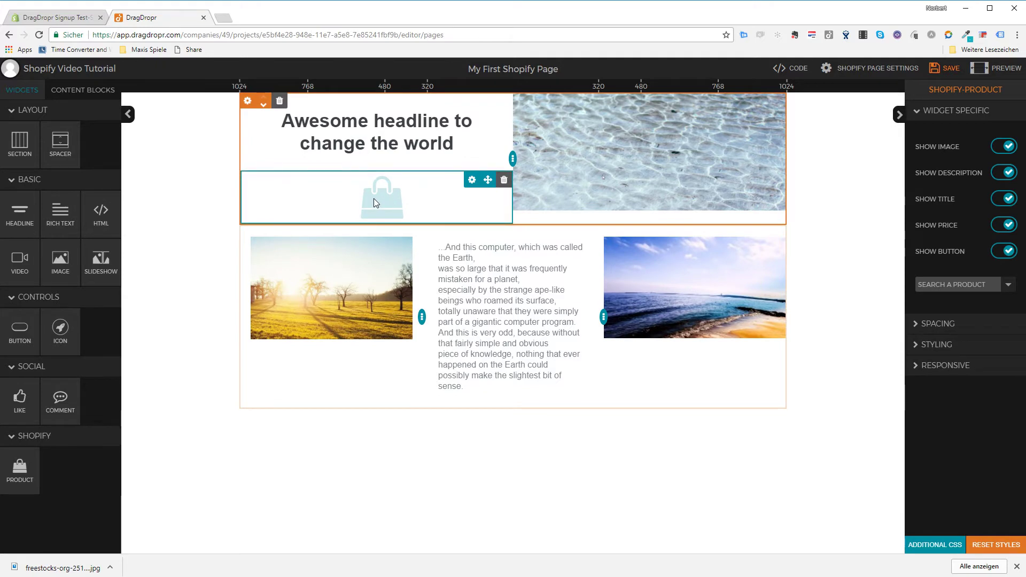
click(1008, 287)
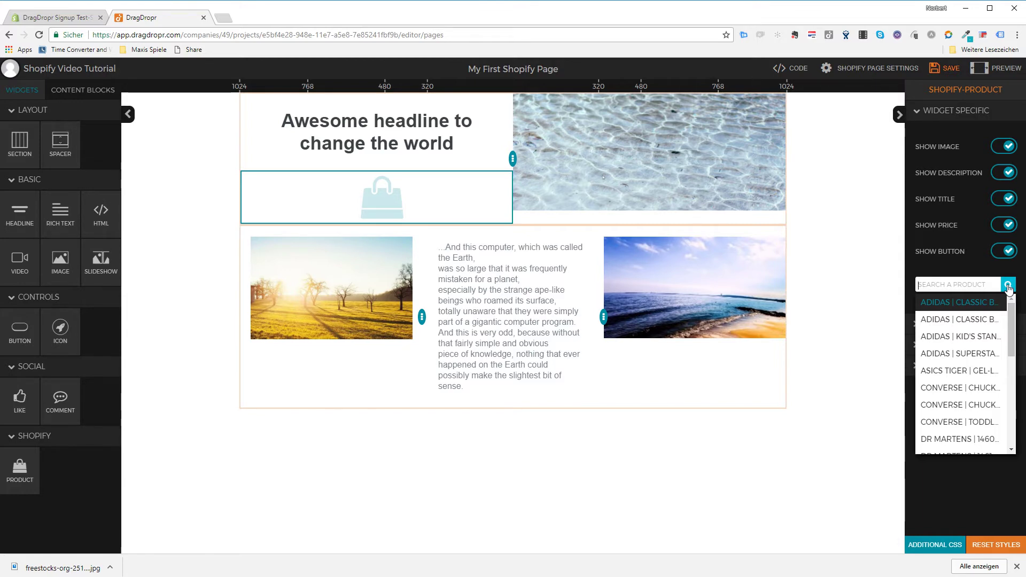
text(NI)
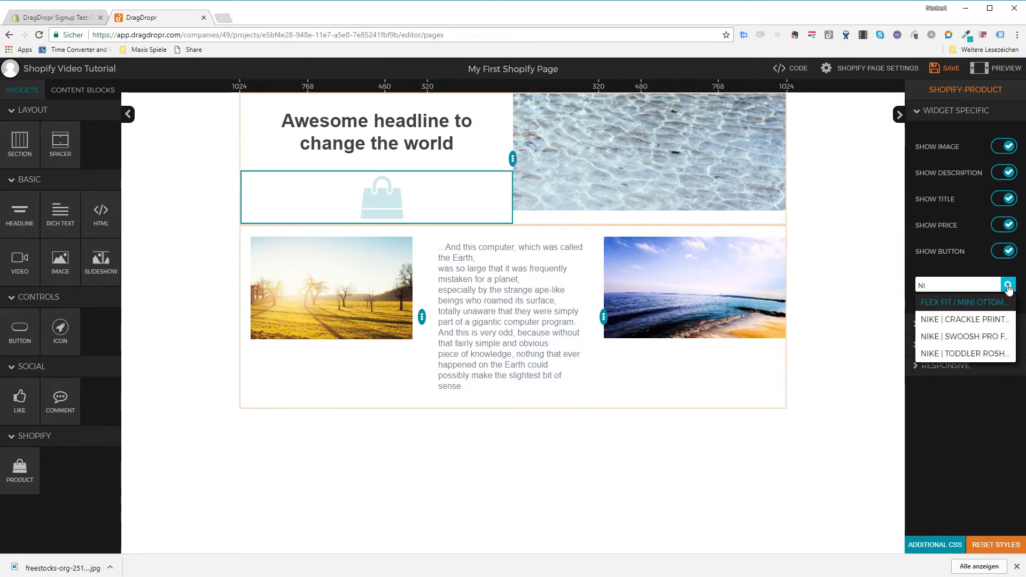
click(972, 303)
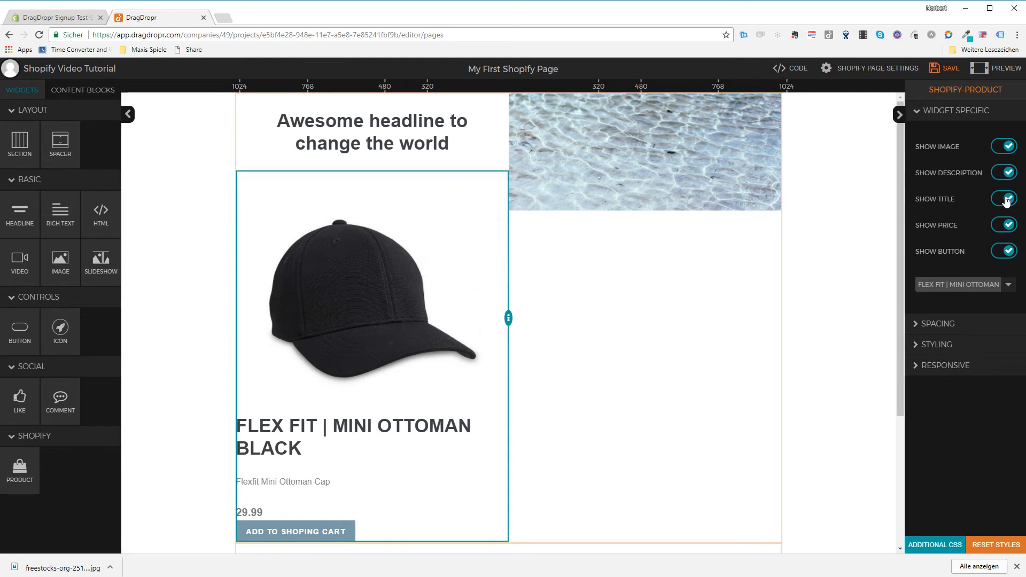
Try hiding the cap product's description and title, and show both again.
click(1008, 173)
click(1006, 200)
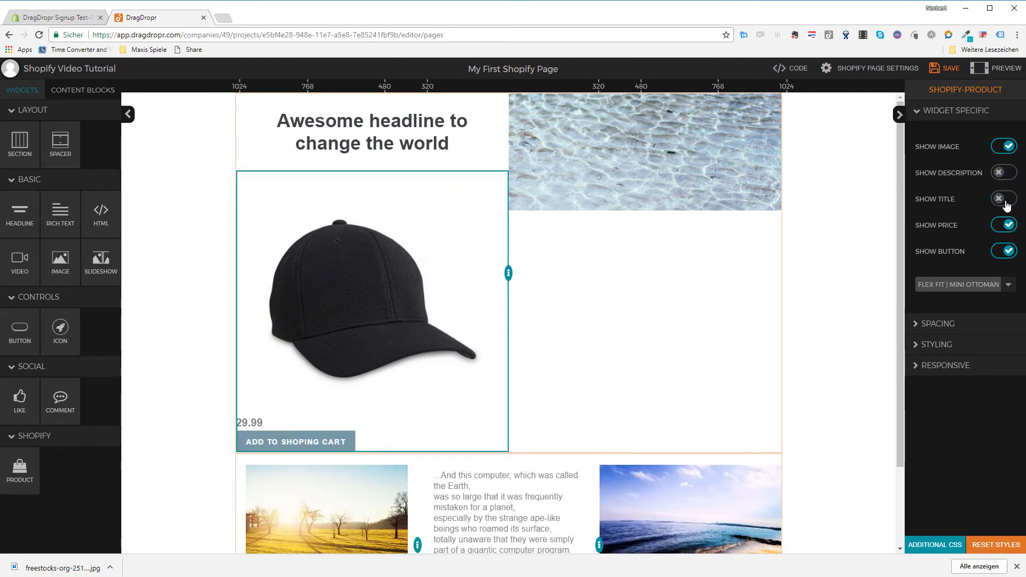
click(1007, 200)
click(1004, 172)
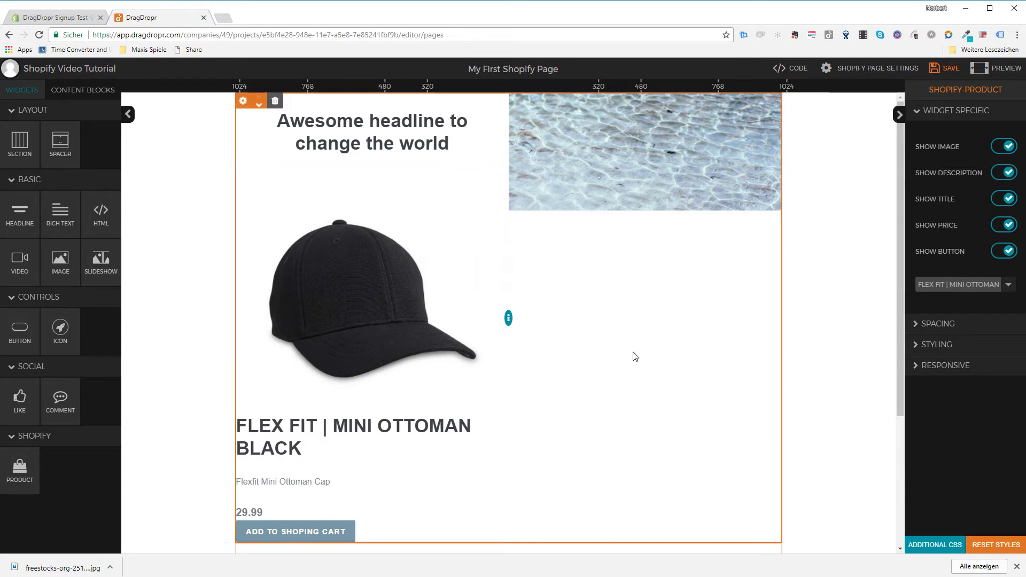
Save the page, and open the live view of "My First Shopify Page" from the page list in the Shopify admin.
click(945, 72)
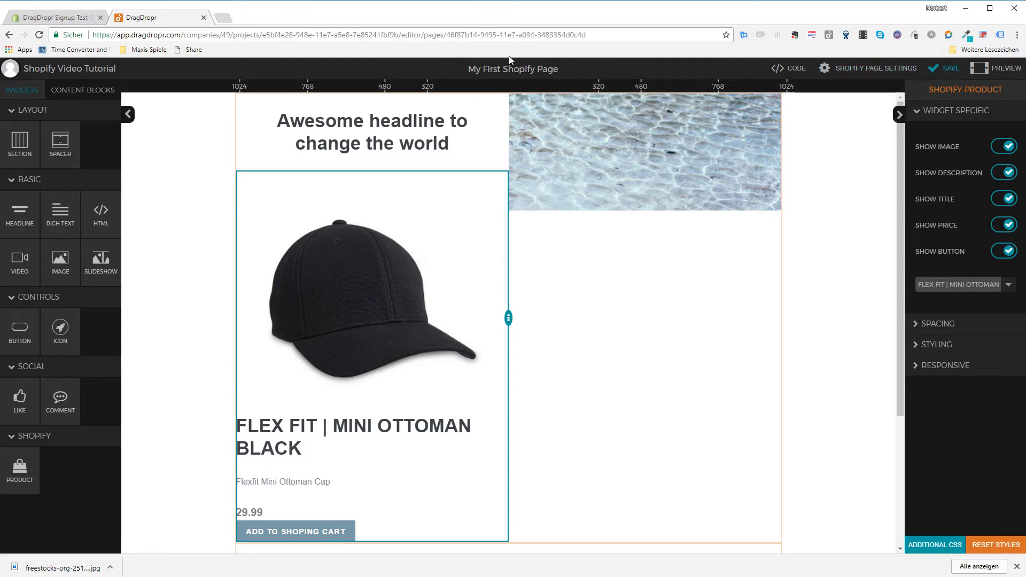
click(66, 19)
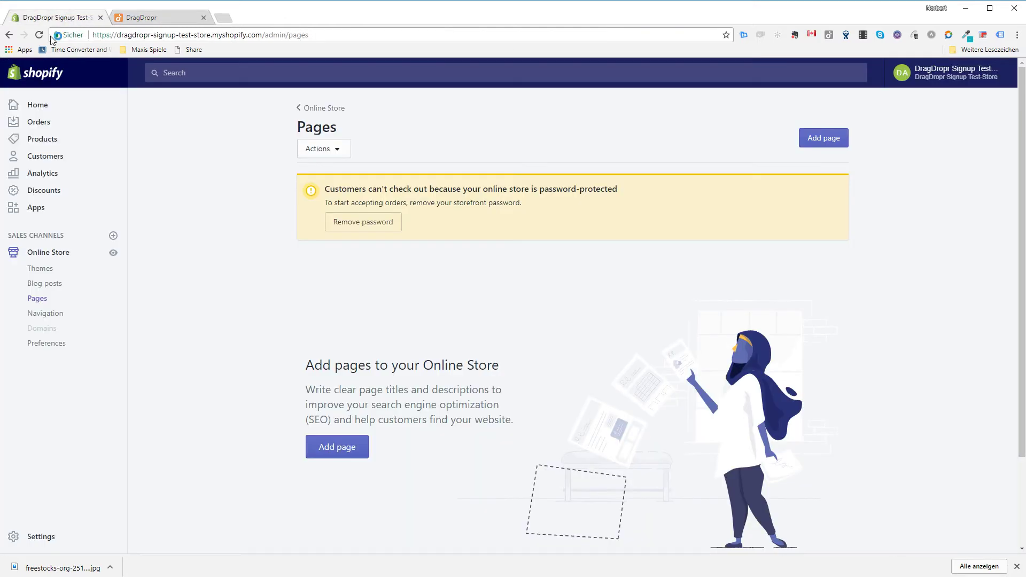
click(38, 311)
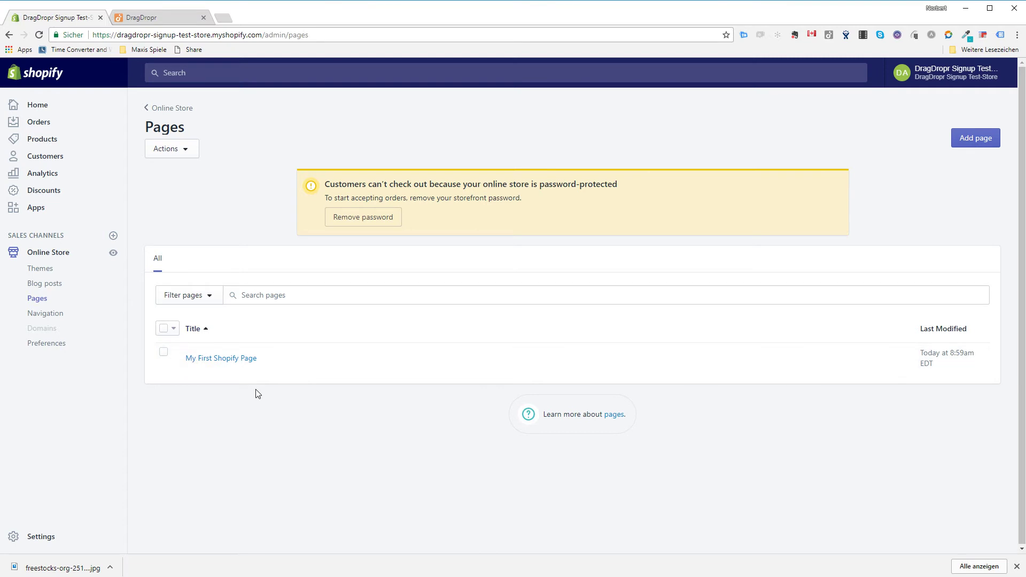
click(229, 363)
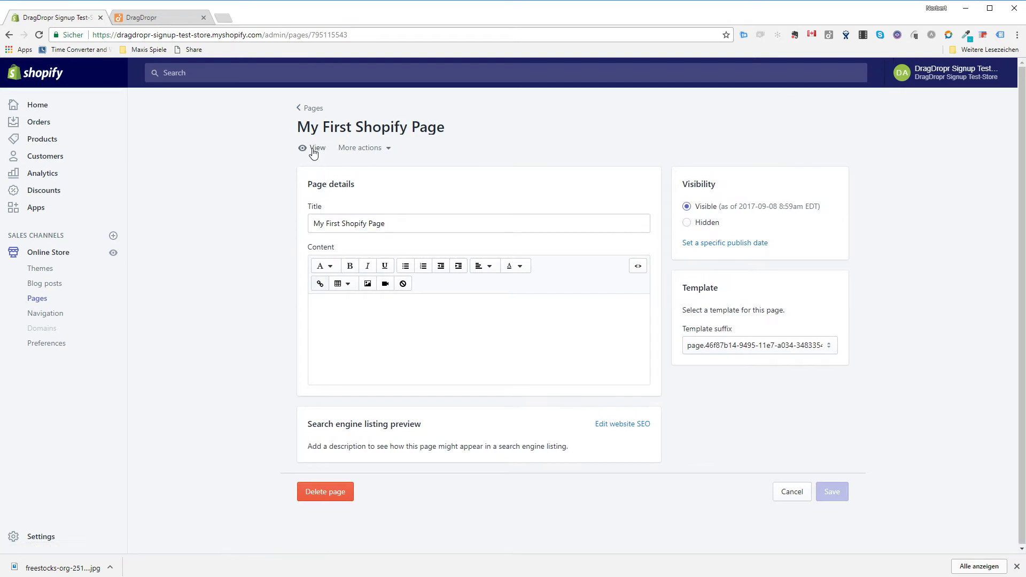
click(315, 149)
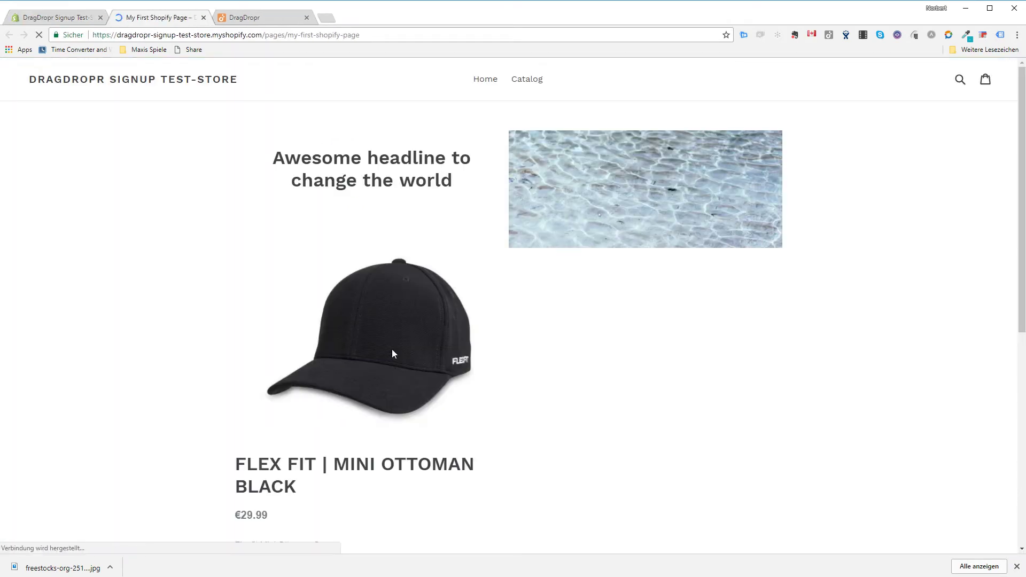
Dismiss the browser's download bar and look through the published page from the headline to the pictures and text below the product.
click(1015, 567)
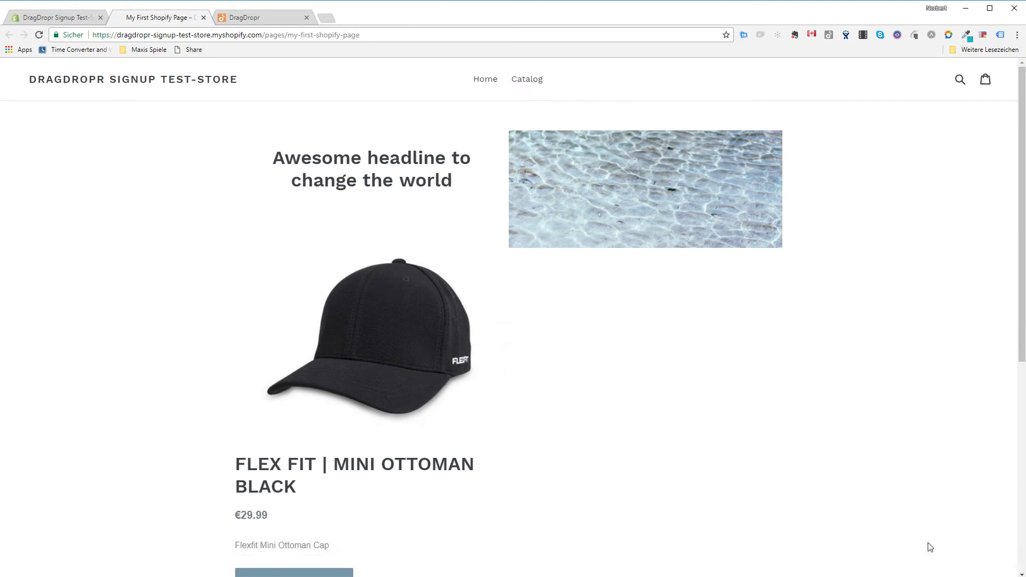
scroll(394, 328, down, 7)
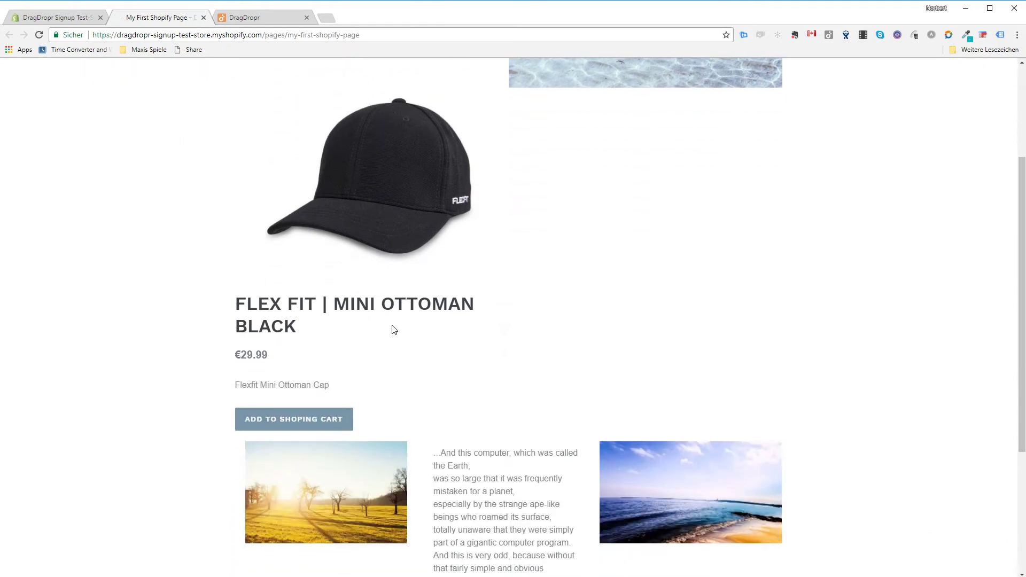
scroll(434, 346, up, 7)
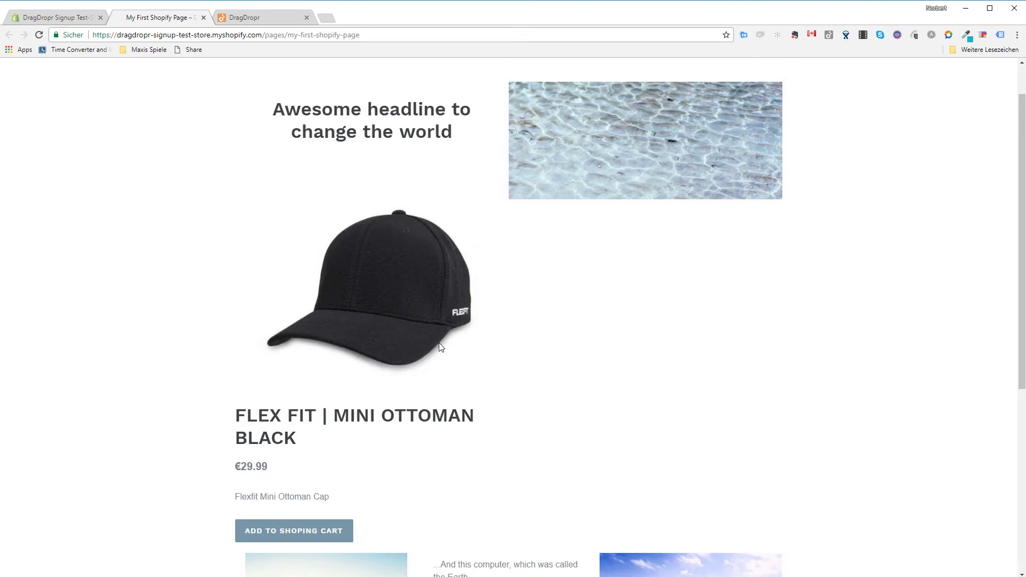
scroll(438, 342, down, 3)
scroll(448, 358, down, 4)
scroll(459, 374, up, 5)
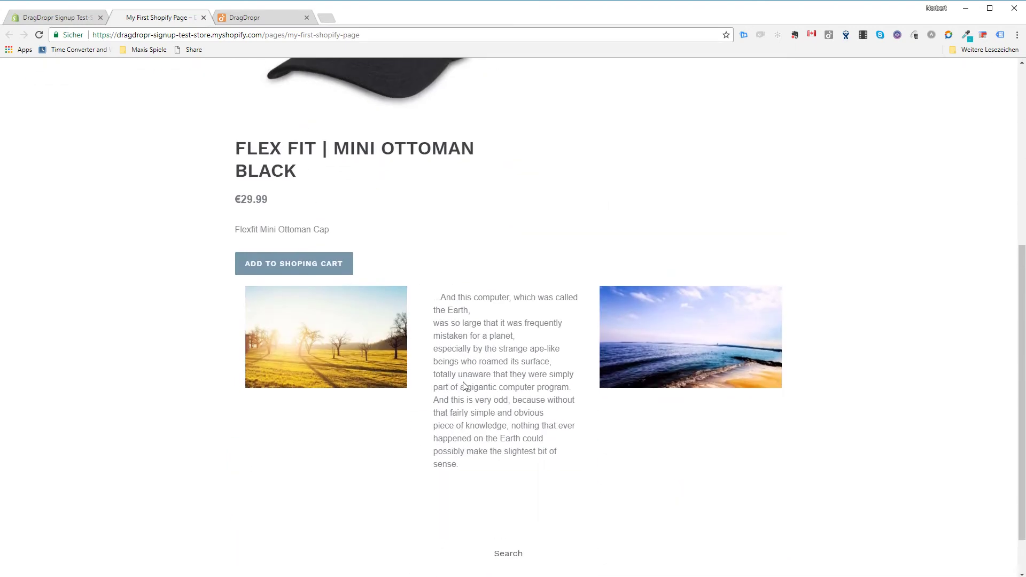
Return to the DragDropr editor, view the product widget's Additional CSS editor and close it without changes.
click(267, 18)
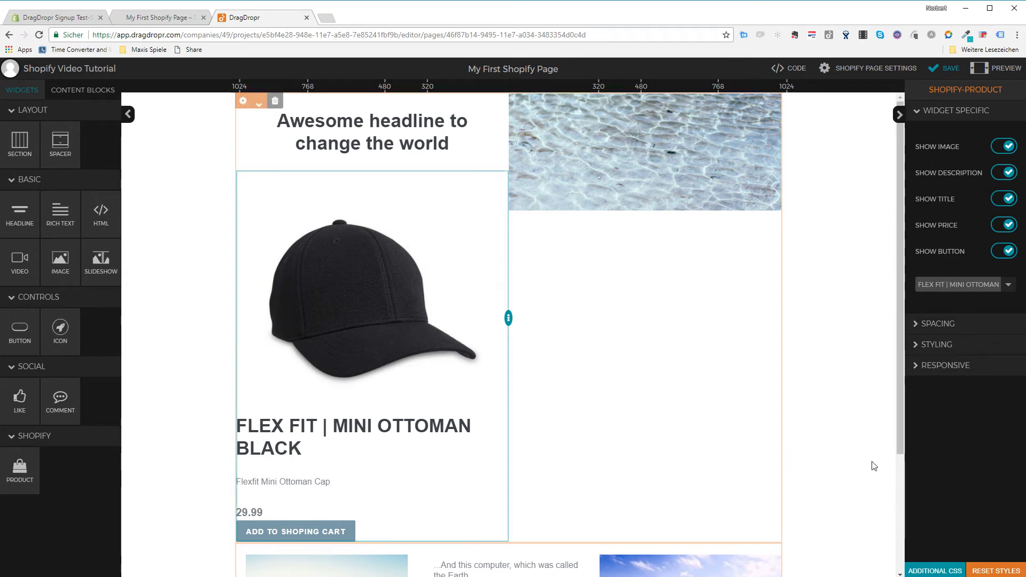
click(935, 570)
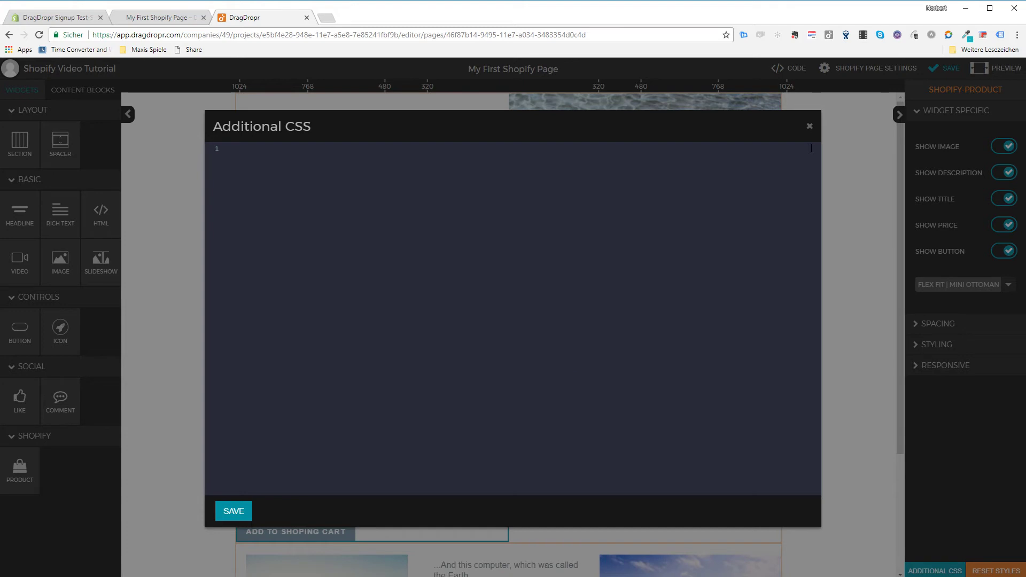
click(808, 128)
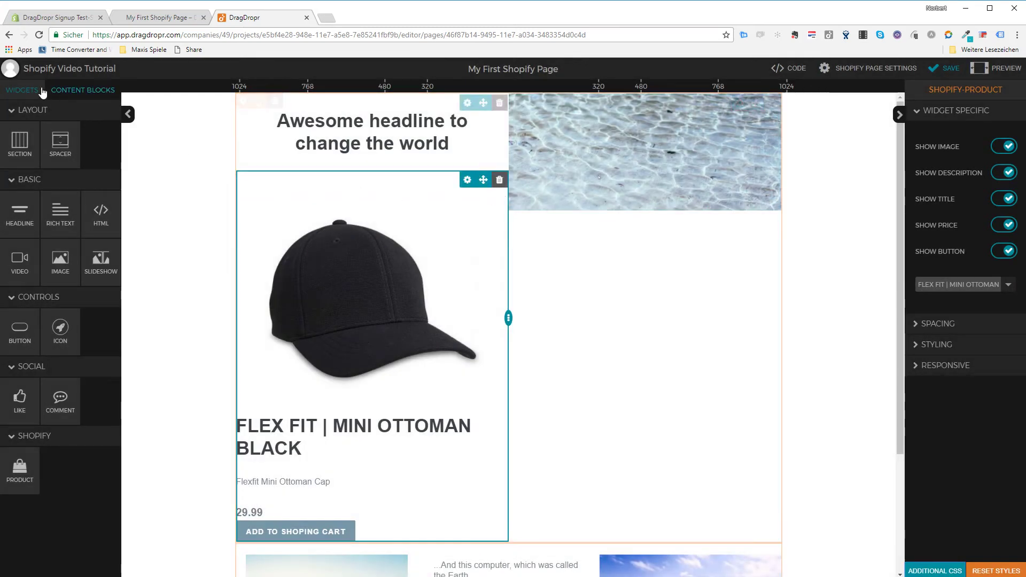
Leave the editor for the Shopify Pages overview and create a new Shopify article.
click(43, 71)
click(43, 92)
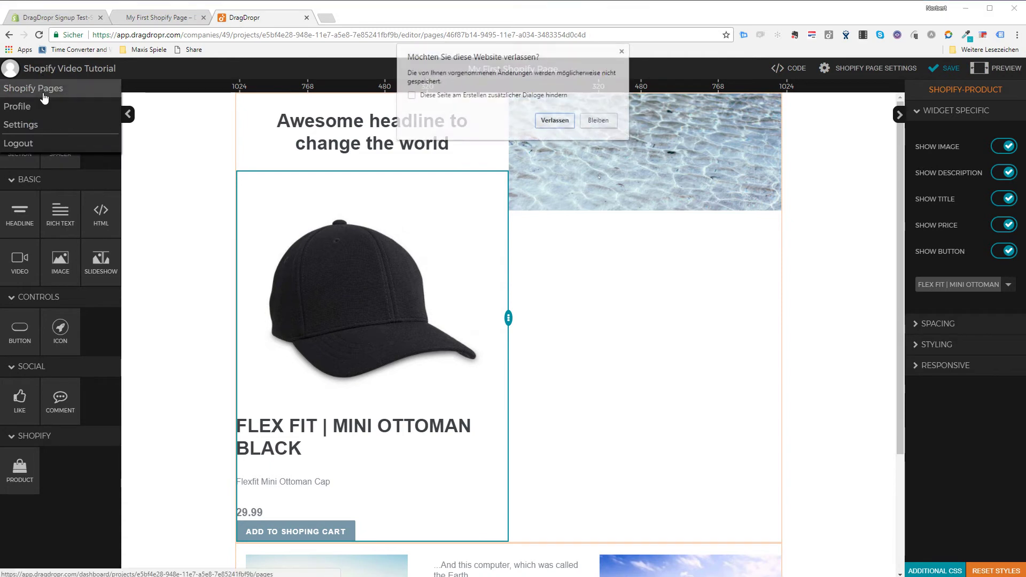
click(555, 121)
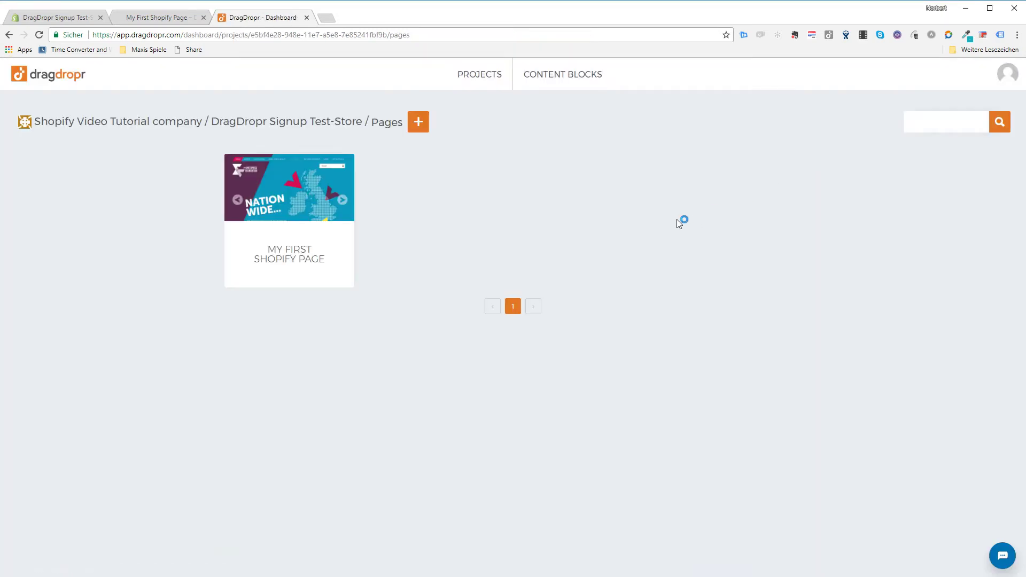
click(419, 128)
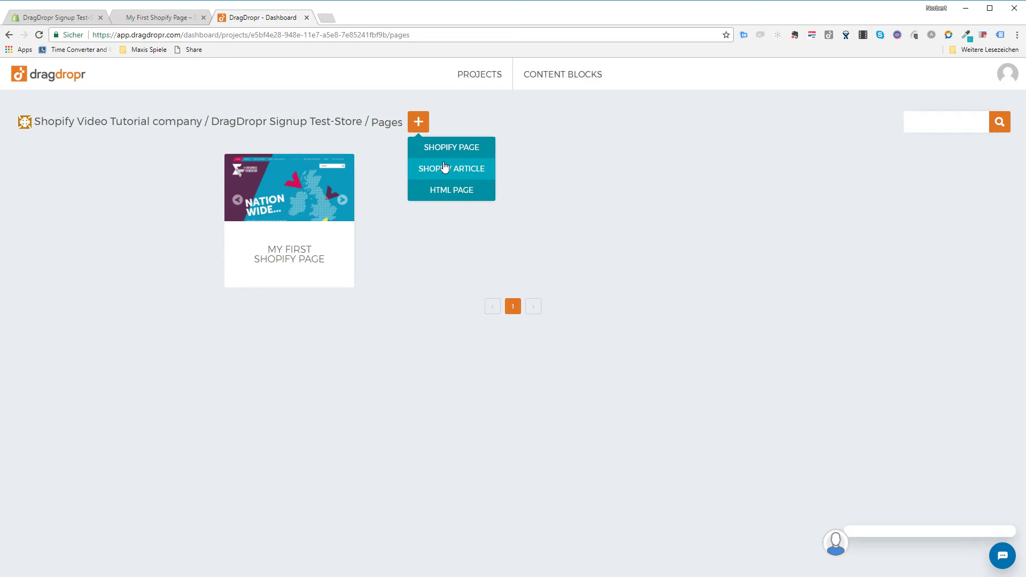
click(446, 170)
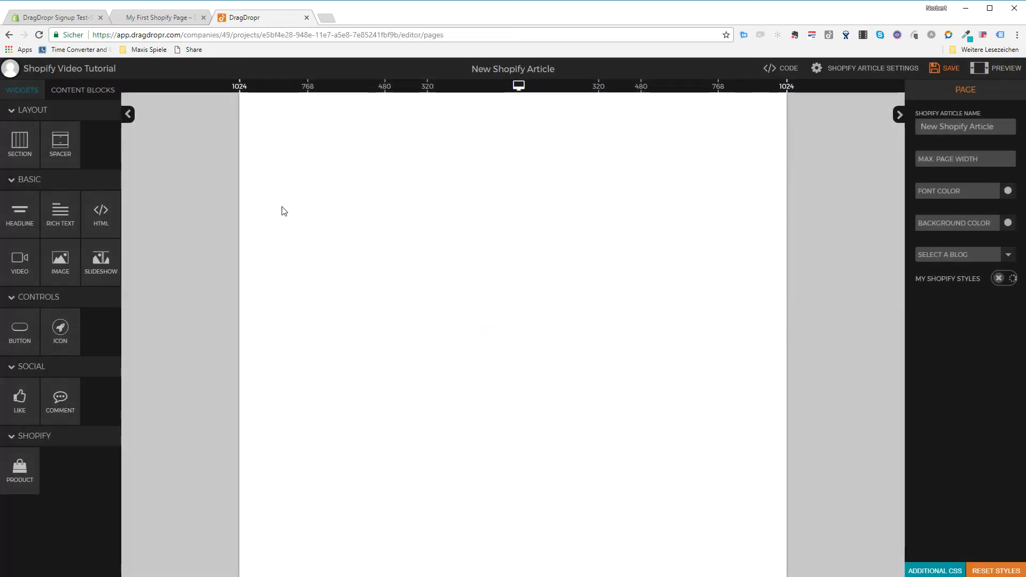
Add the "Beautiful Content. Responsive." content block to the article and save the article in the News blog.
click(92, 95)
drag(53, 275, 483, 270)
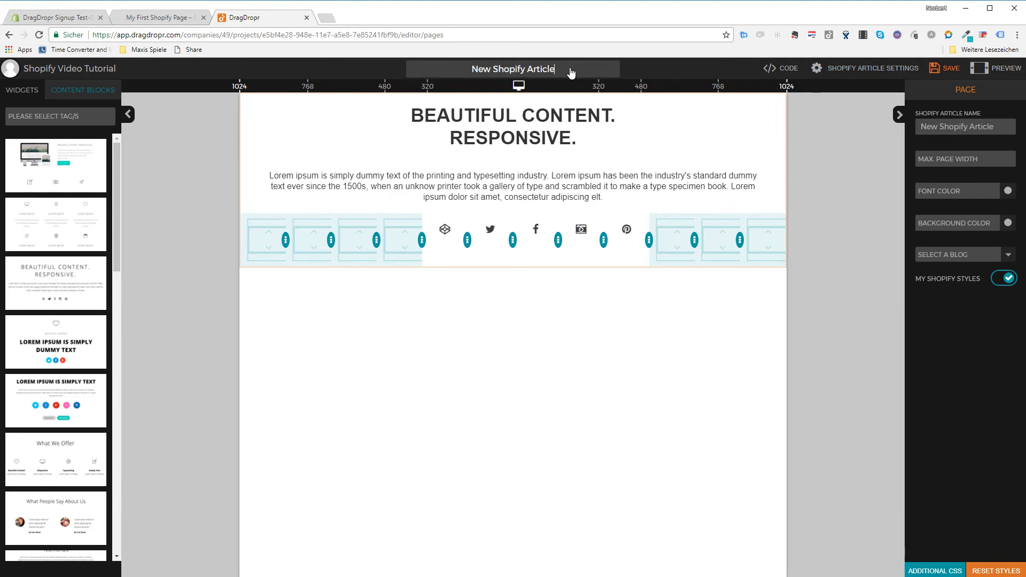
click(936, 68)
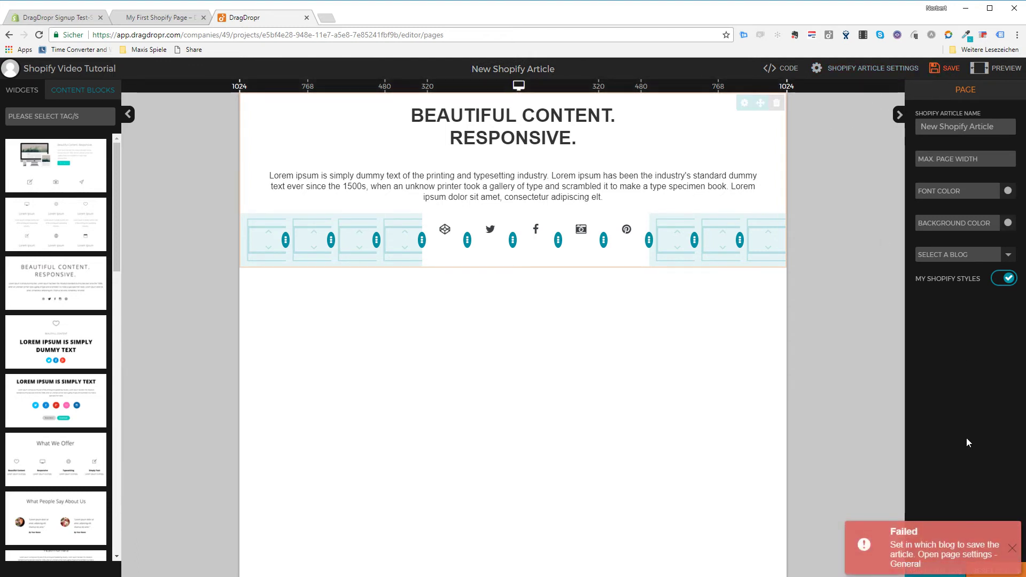
click(951, 257)
click(930, 273)
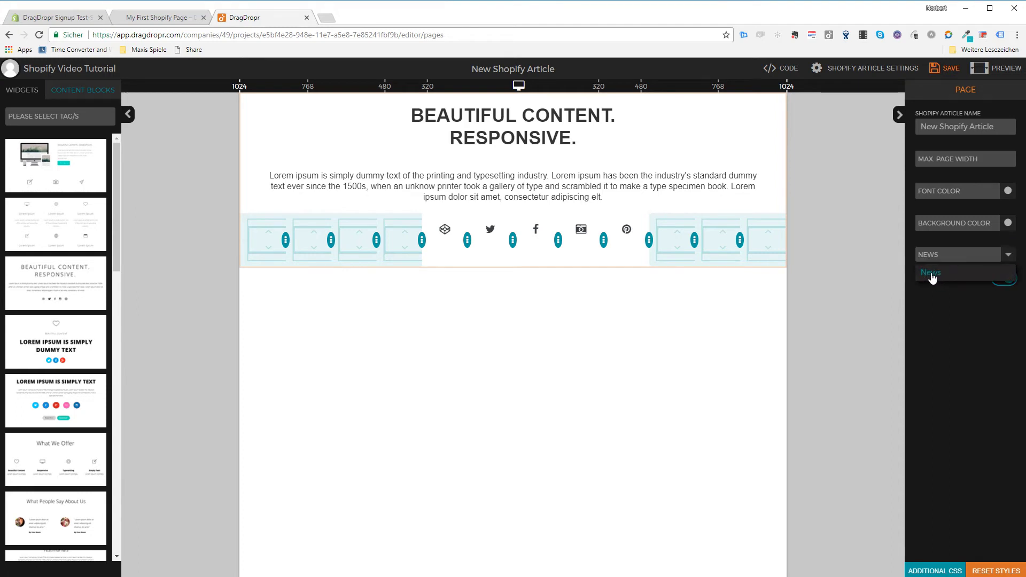
click(939, 69)
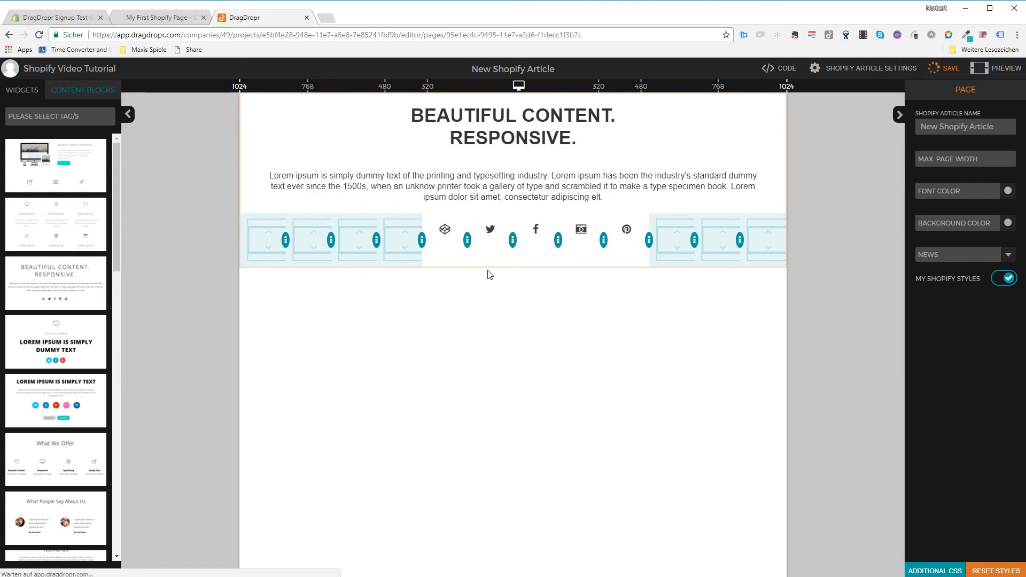
Open the live view of "New Shopify Article" from the blog posts in the Shopify admin.
click(153, 18)
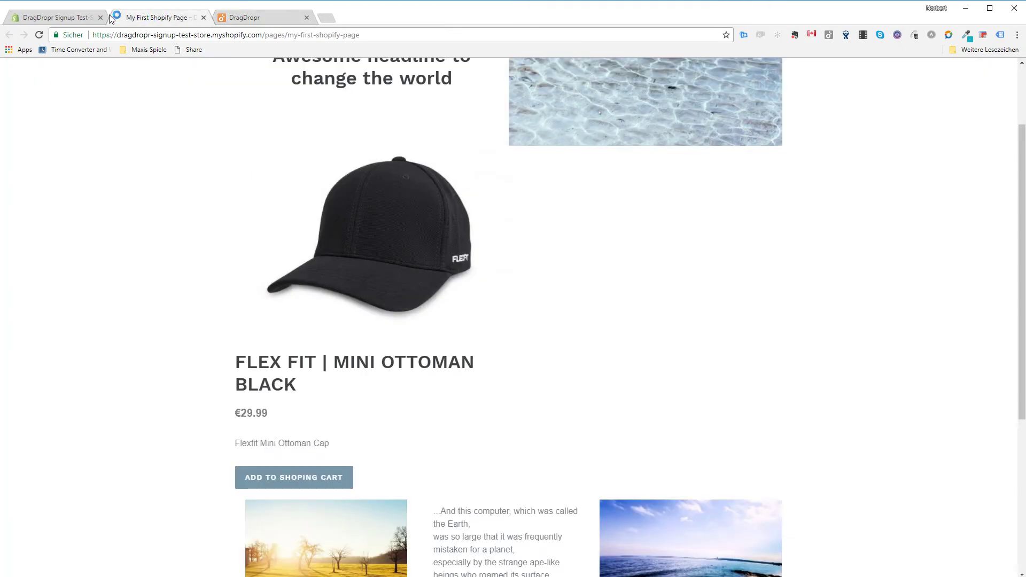
click(62, 18)
click(48, 287)
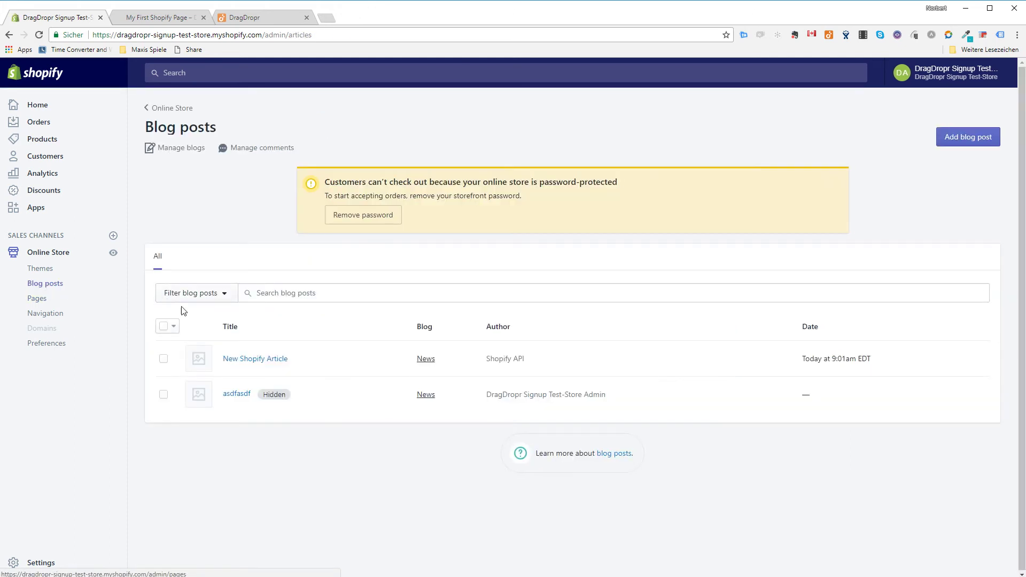
click(275, 363)
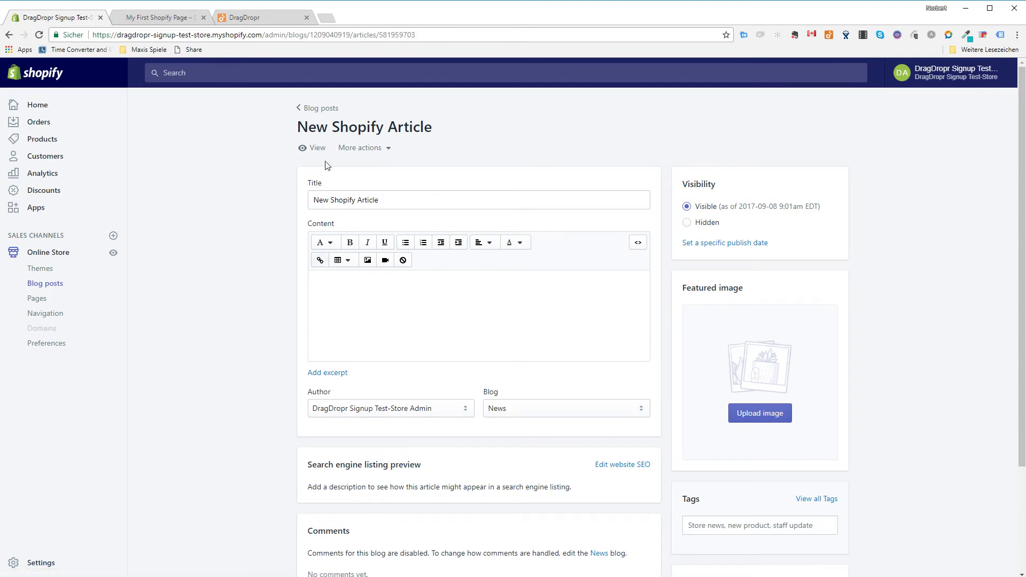
click(321, 152)
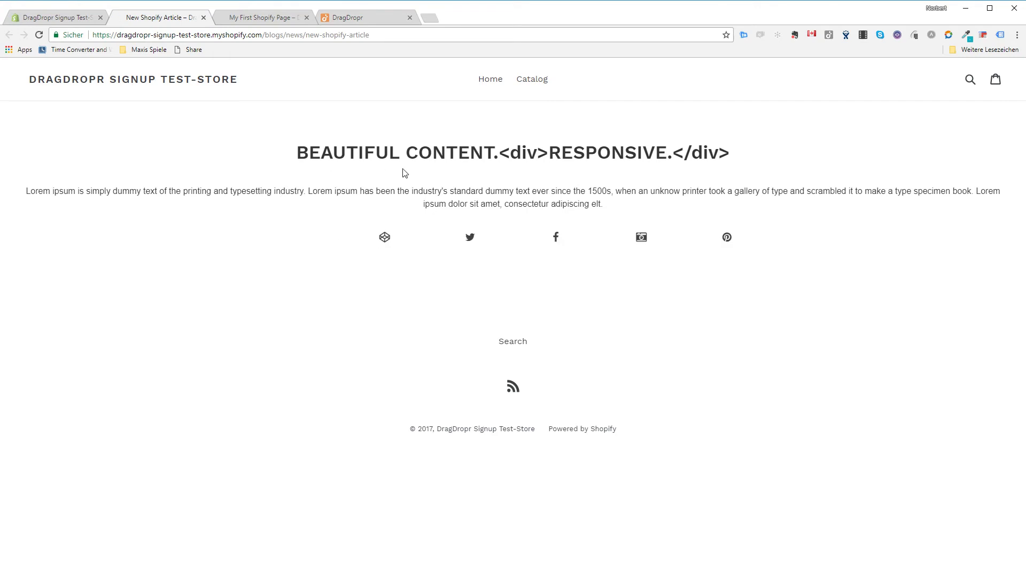
Close the live view of "My First Shopify Page" and return to the article in the DragDropr editor.
click(271, 22)
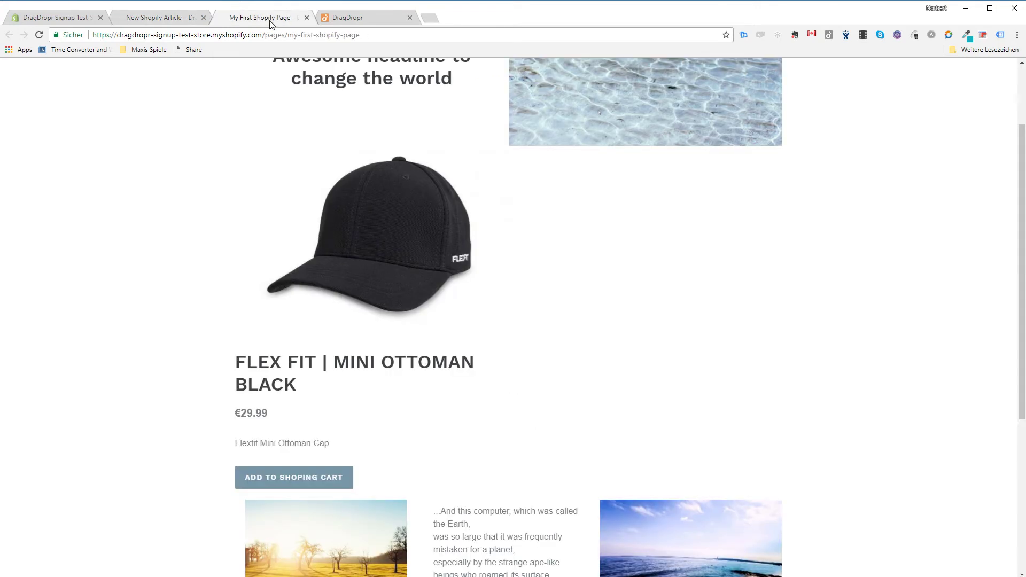
click(366, 17)
click(306, 18)
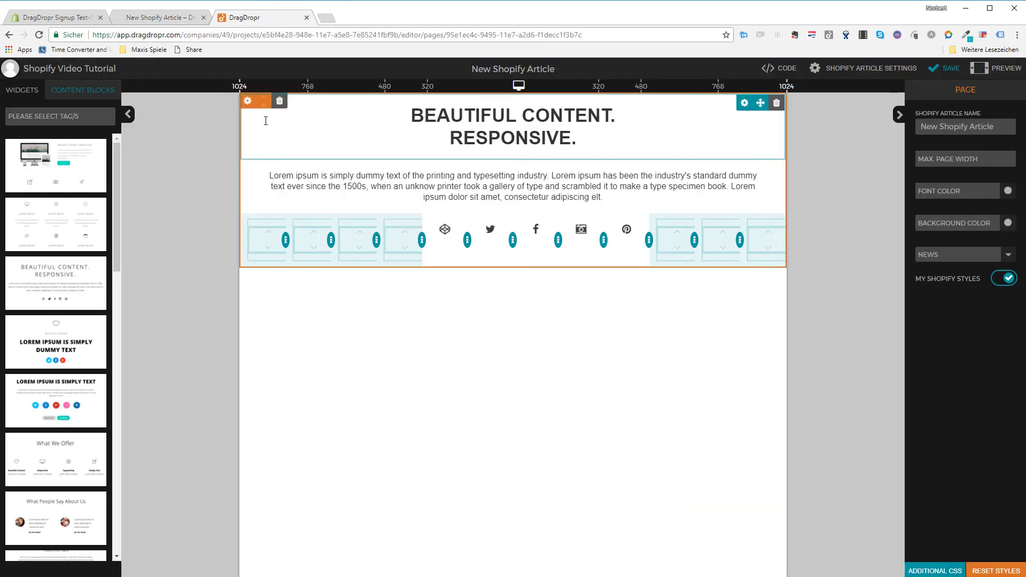
Widen the article's editing view beyond 1024 and compare it with the published article.
click(227, 87)
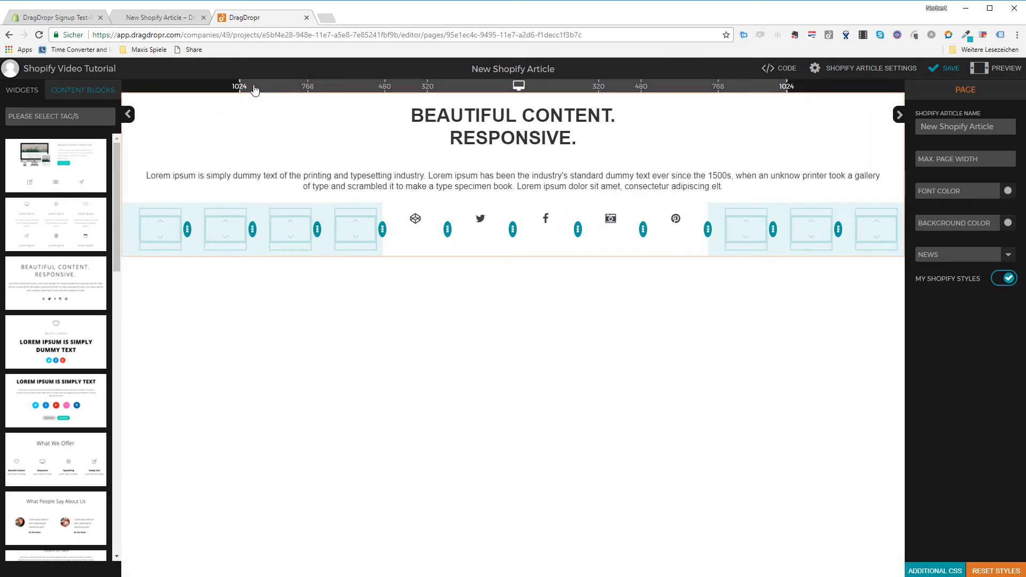
click(142, 17)
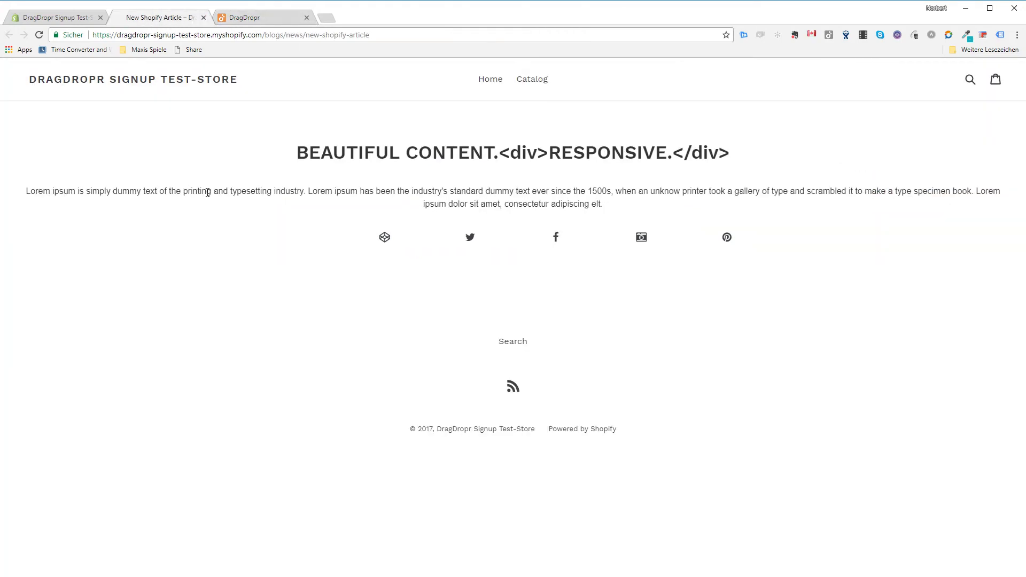
click(245, 19)
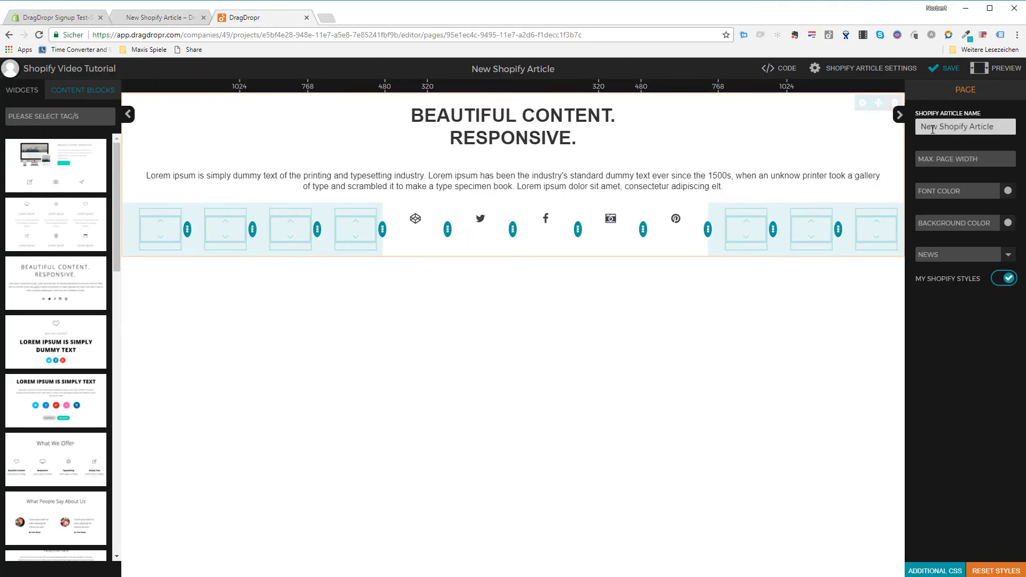
Set the article's maximum page width to 1024 and save the article.
click(936, 157)
text(1024)
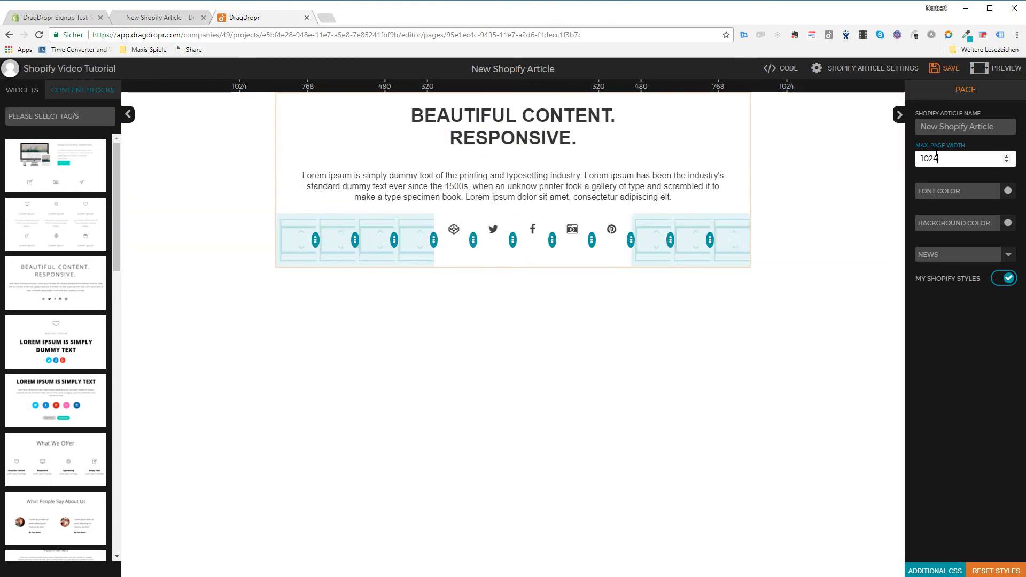
click(944, 68)
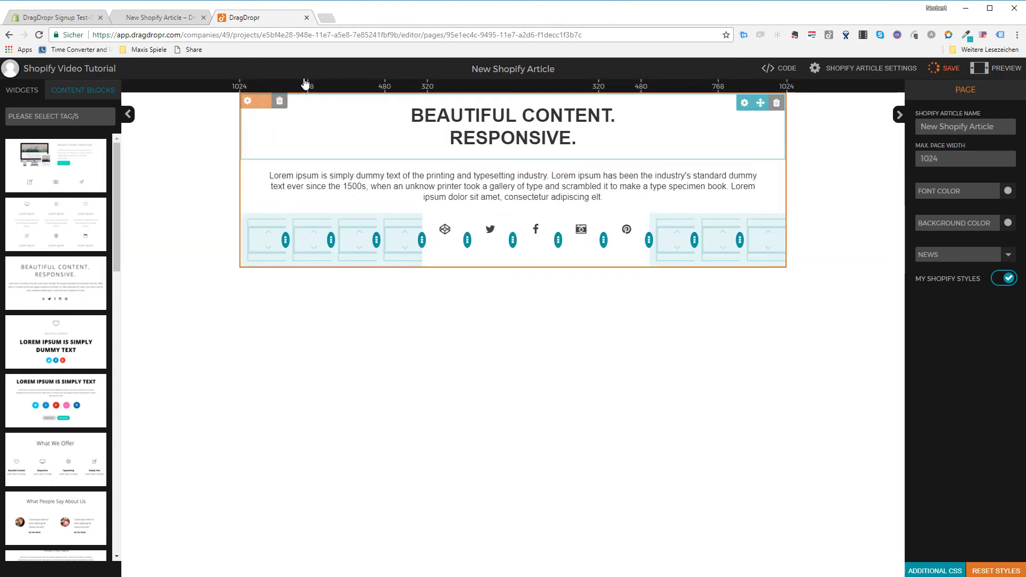
Reload the published "New Shopify Article" to check its layout with the new page width.
click(172, 20)
click(174, 34)
key(Return)
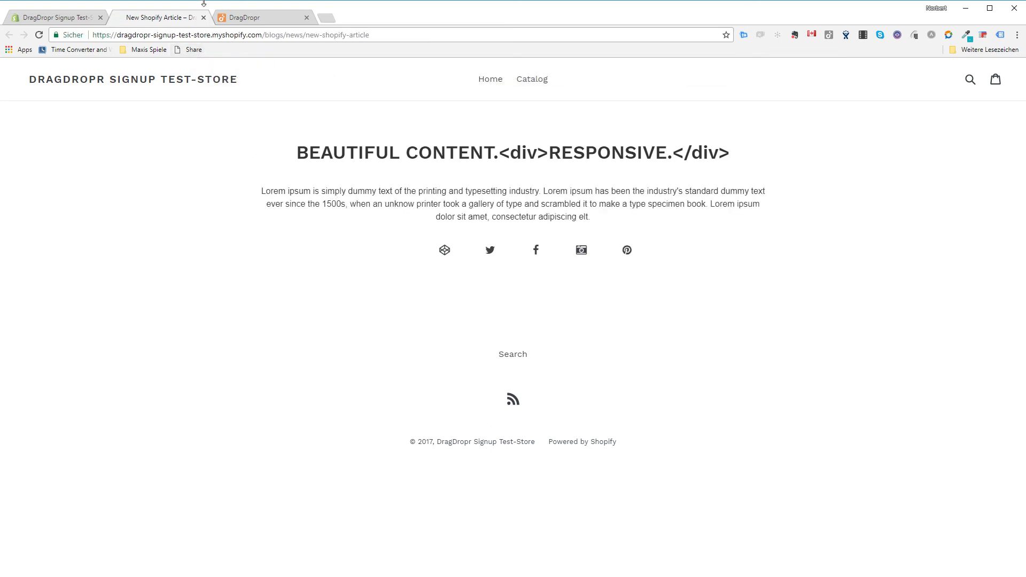
Start a new page with DragDropr from the Pages overview in the Shopify admin.
click(9, 19)
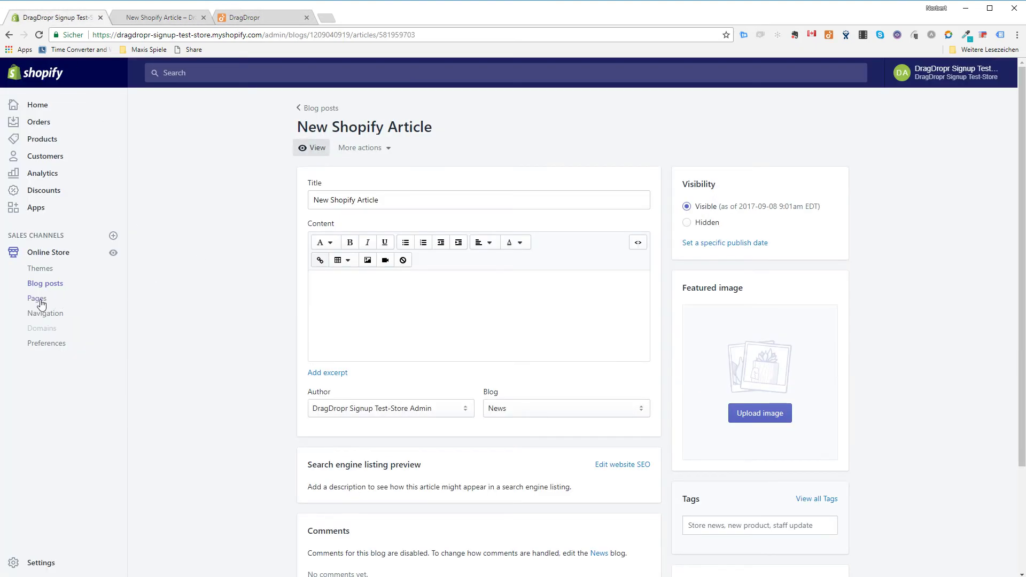
click(41, 303)
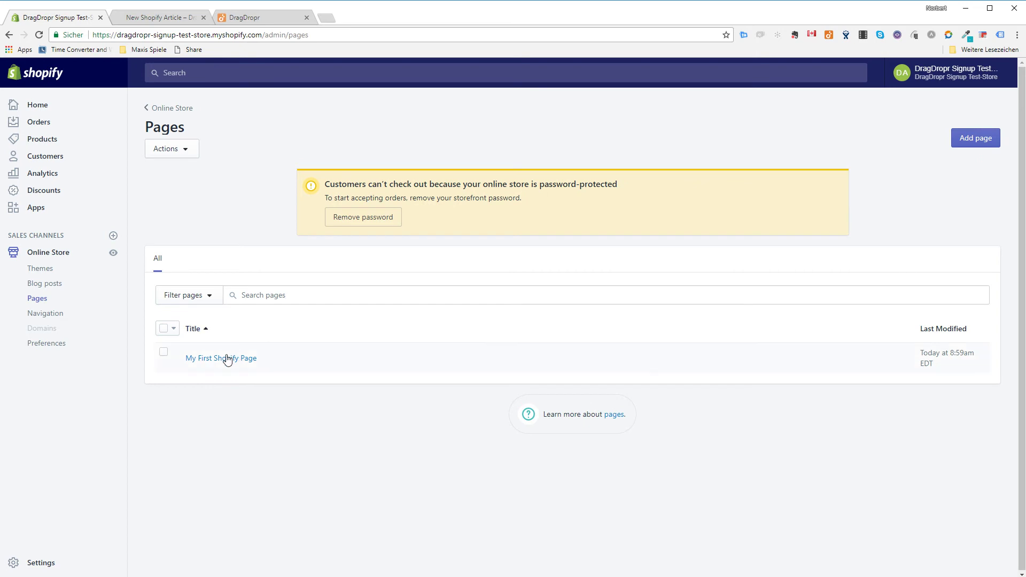
click(185, 155)
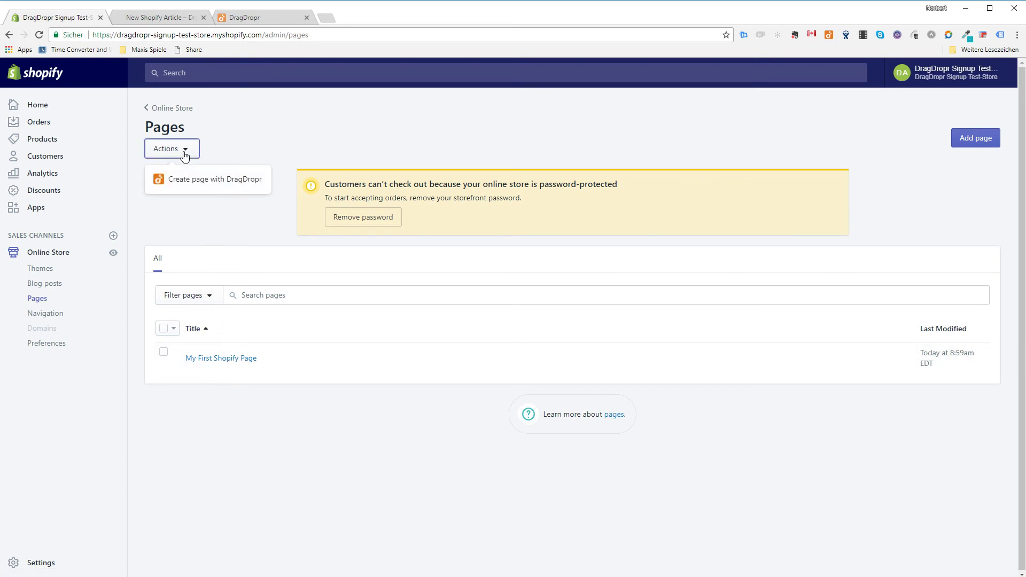
click(196, 182)
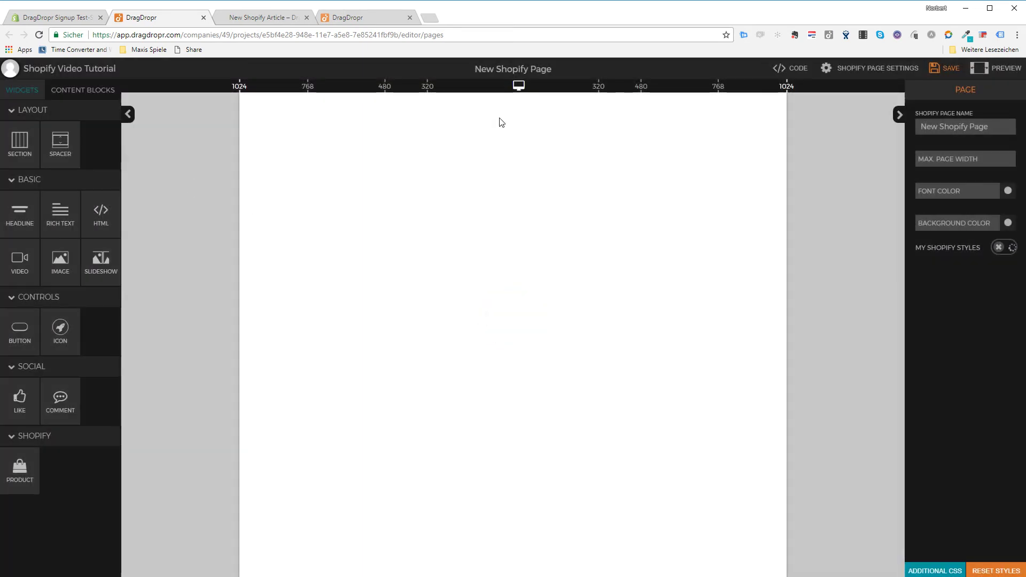
Name the page "New Shopify Page 2", place a Headline widget on it and save it.
click(568, 74)
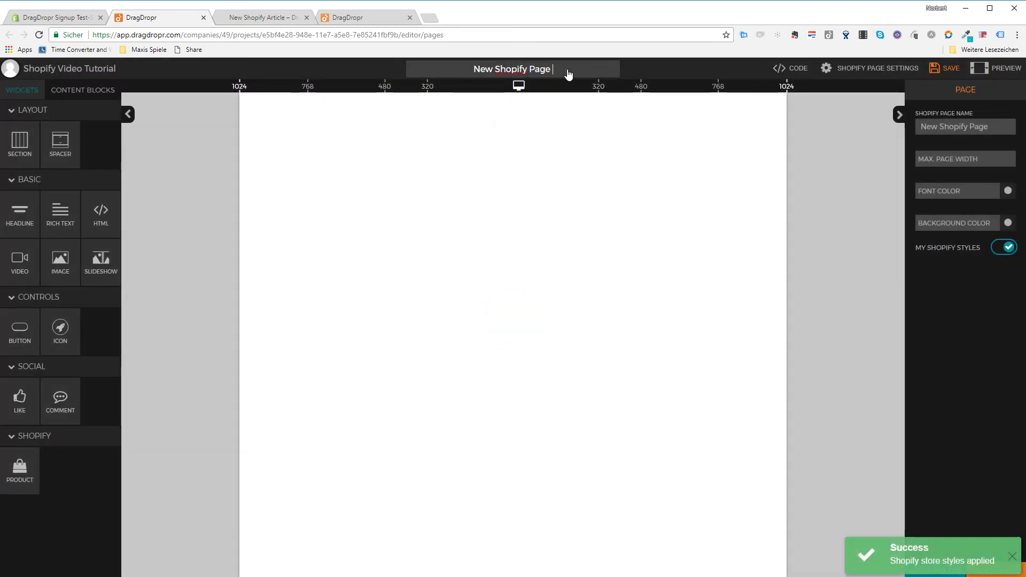
text(2)
click(428, 224)
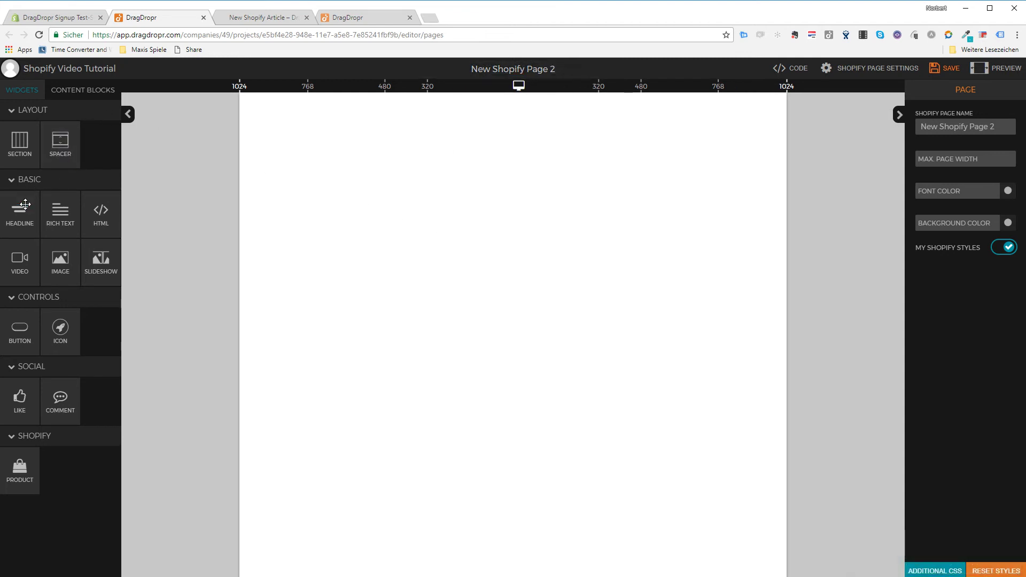
drag(25, 204, 502, 203)
click(943, 71)
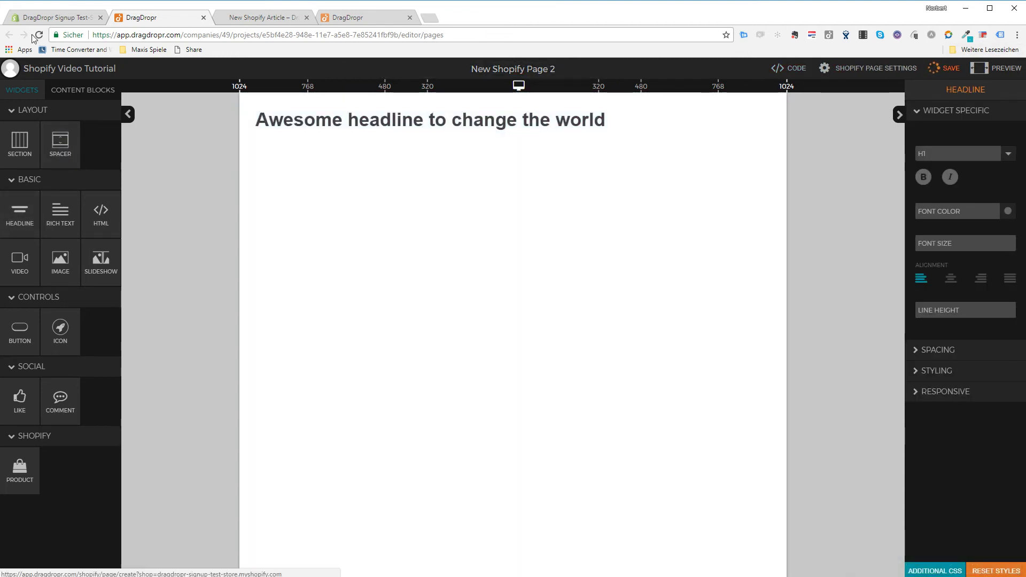
Refresh the Pages list in the Shopify admin to check for the newly saved page.
click(40, 18)
click(116, 36)
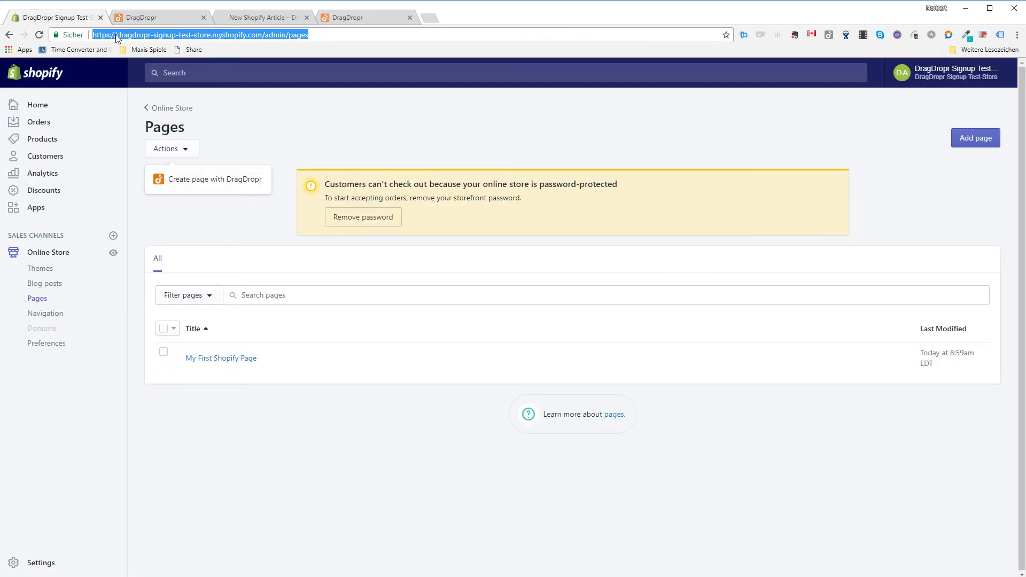
key(Return)
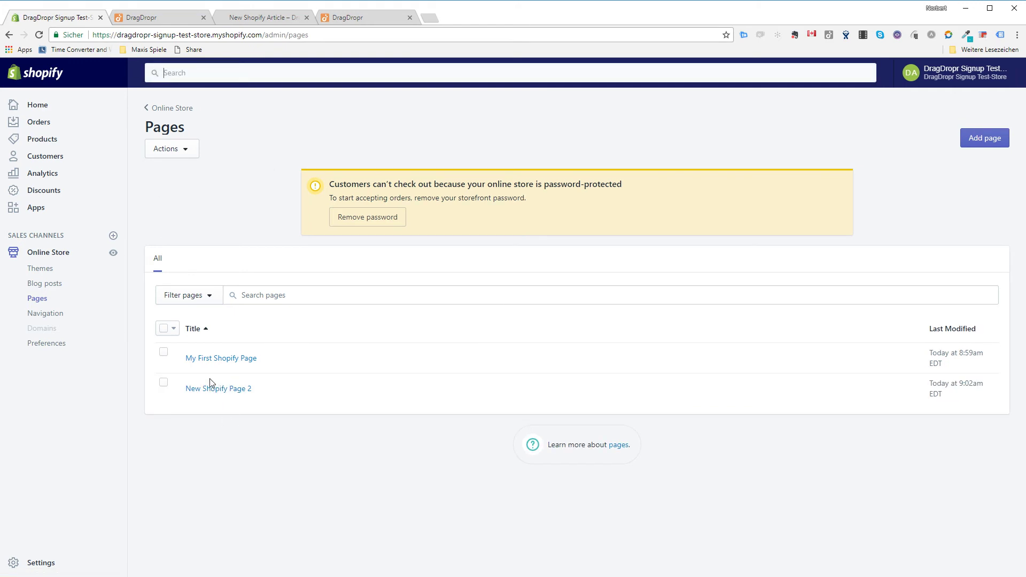
Open "My First Shopify Page" from the Shopify admin for editing with DragDropr.
click(231, 358)
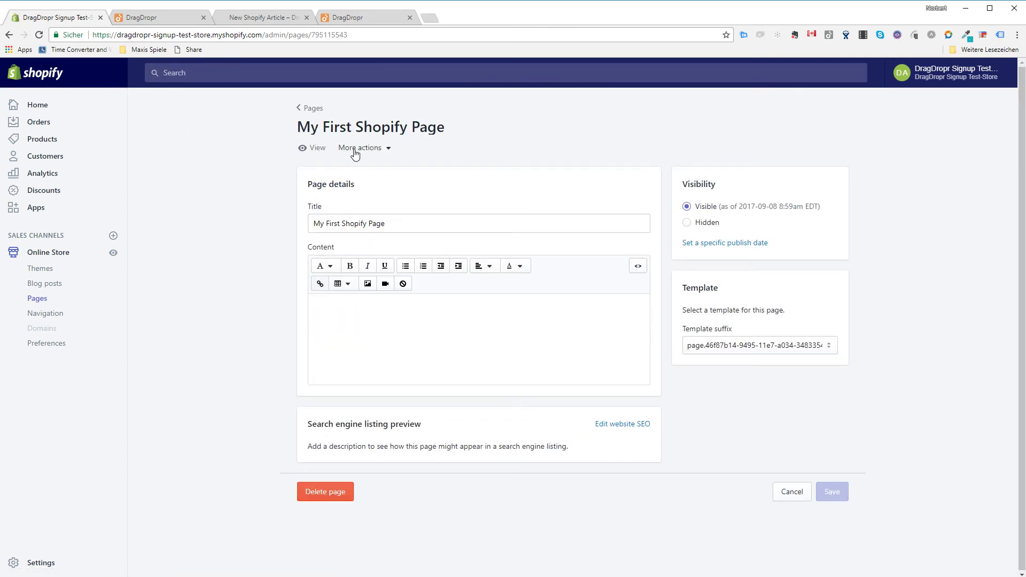
click(377, 152)
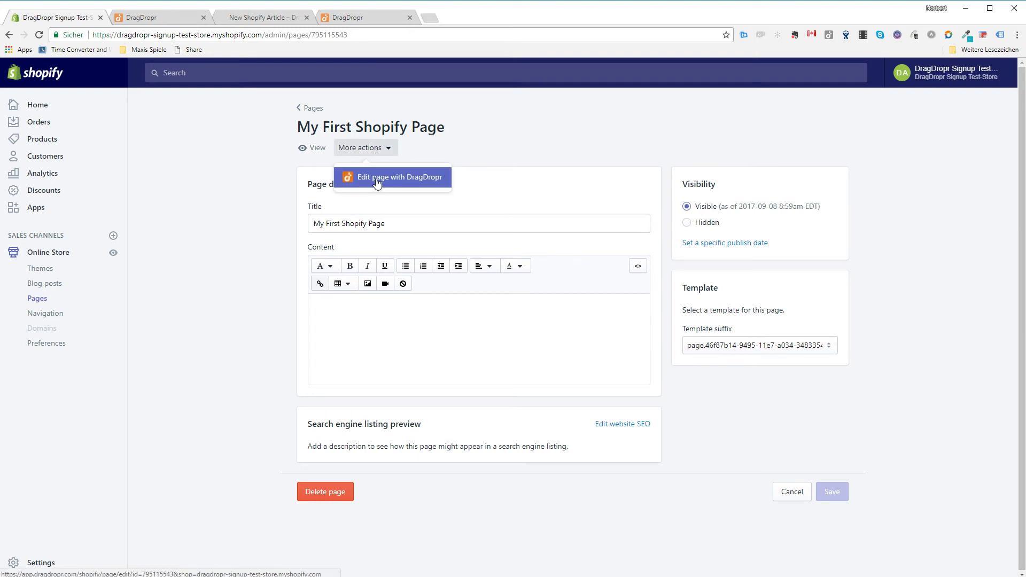
click(377, 180)
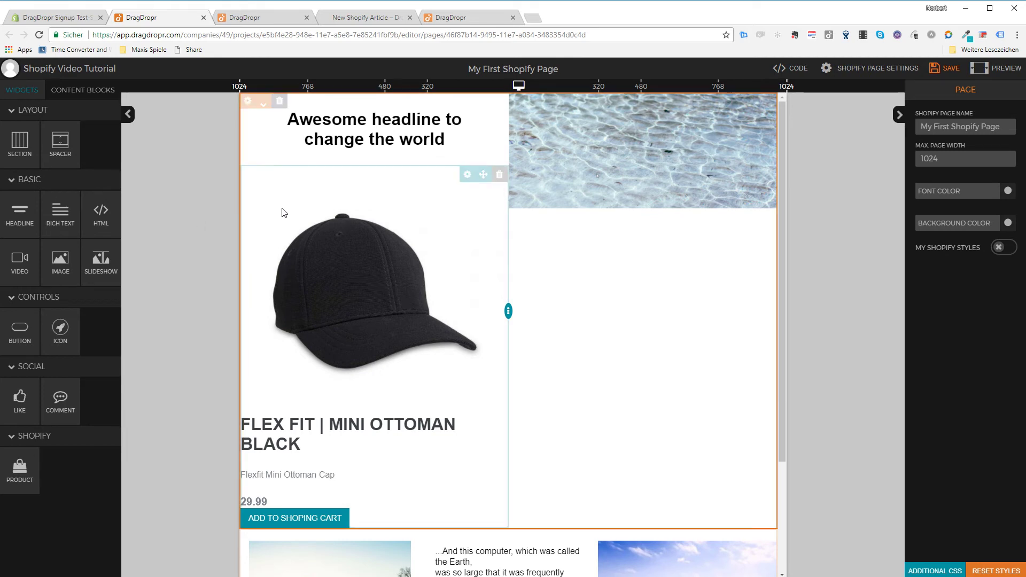
Create an HTML page from DragDropr's Shopify Pages dashboard and name it "New Page 1".
click(36, 69)
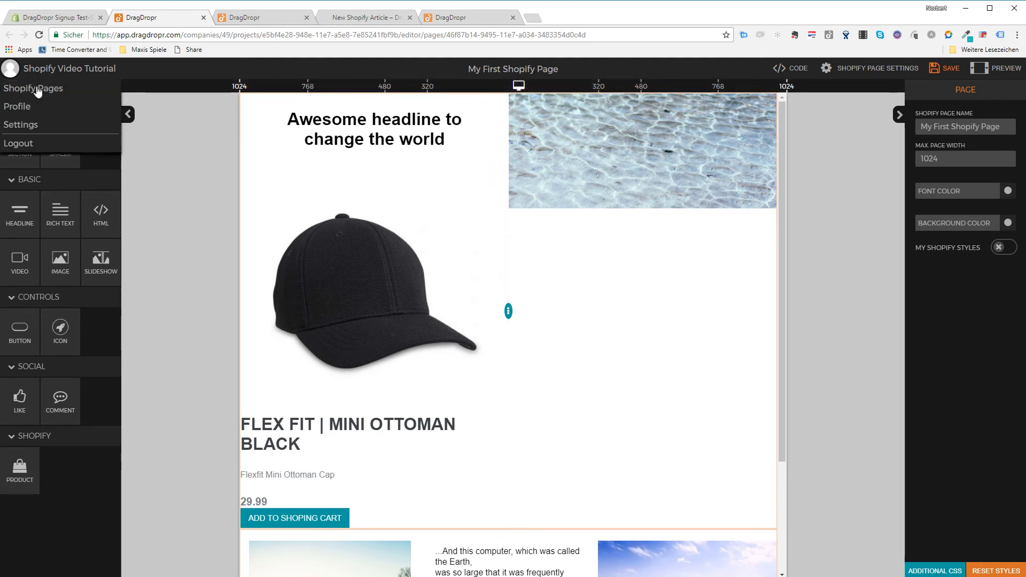
click(33, 89)
key(Escape)
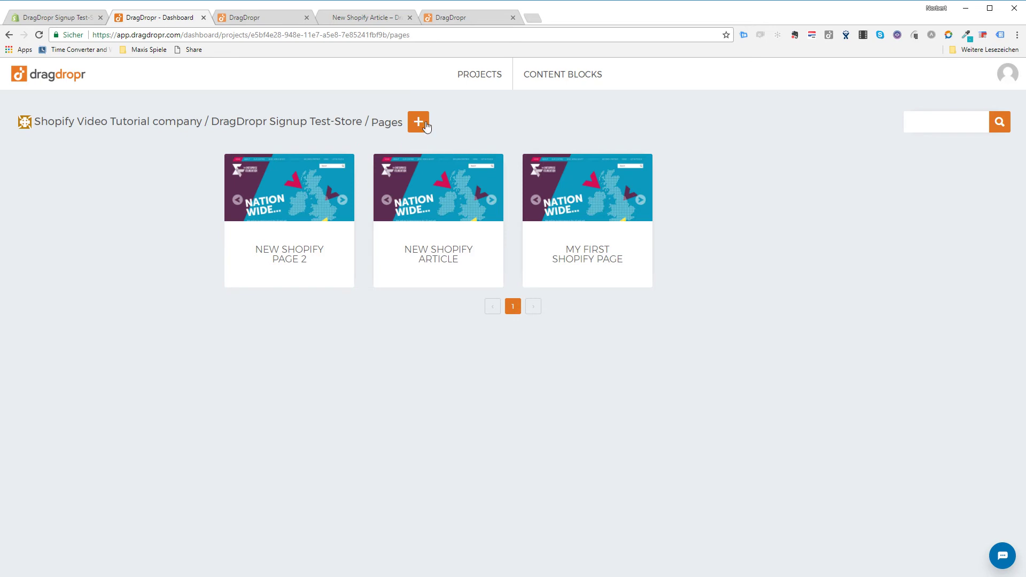
click(425, 126)
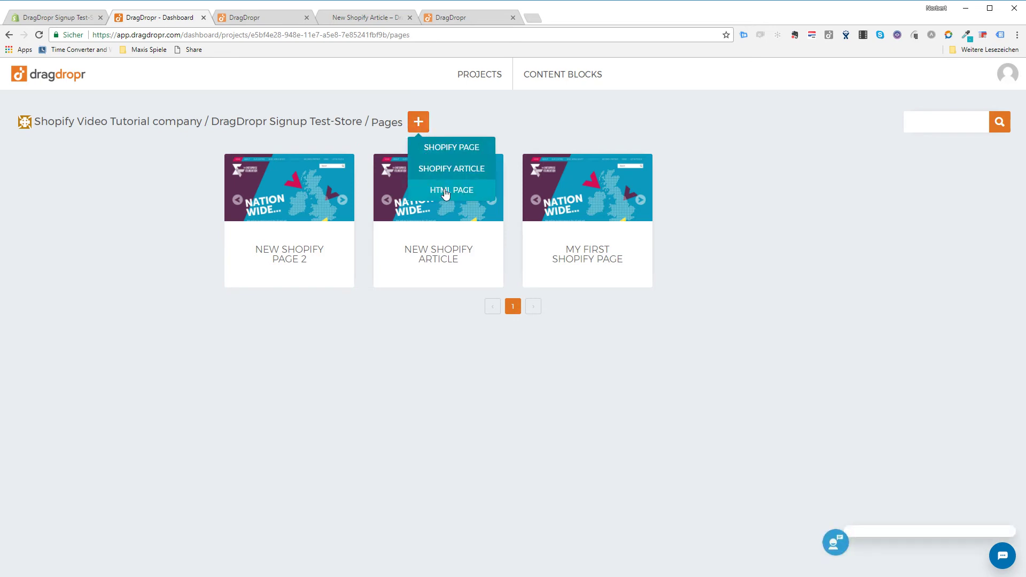
click(446, 192)
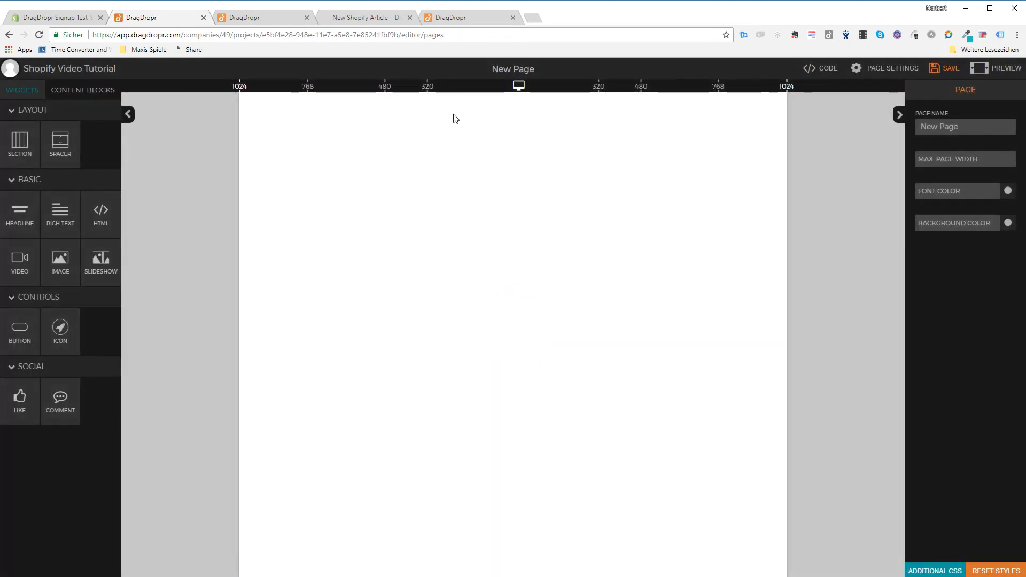
click(539, 72)
text(1)
key(Return)
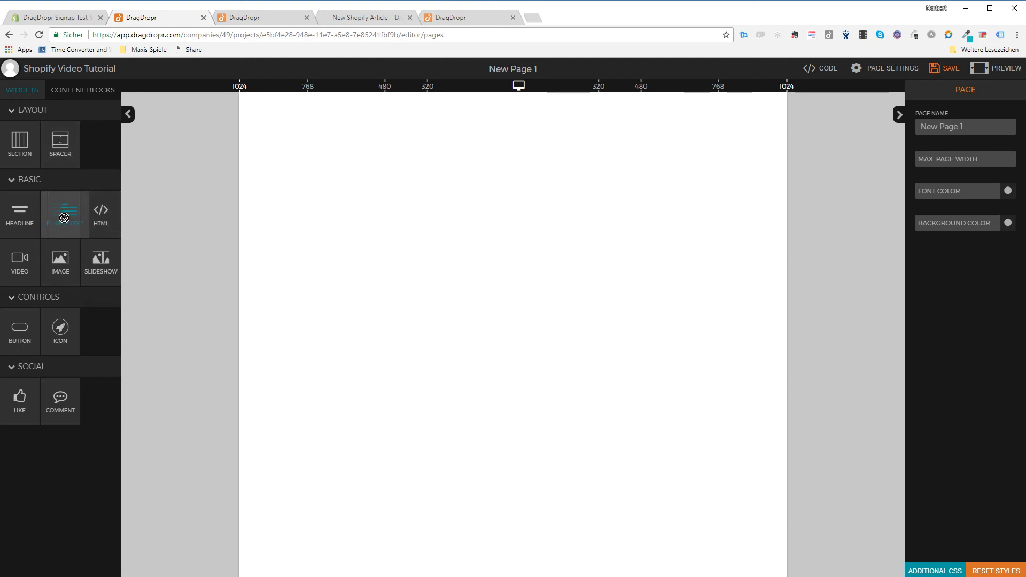
Add the three-column "Product Features" content block to the page and save the page.
click(83, 90)
scroll(48, 267, down, 5)
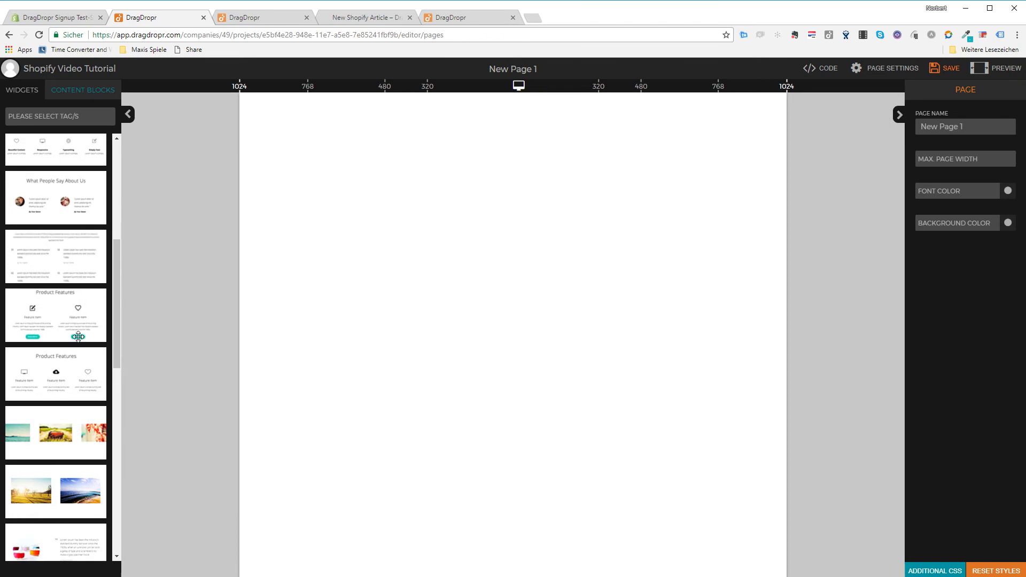
drag(44, 256, 438, 266)
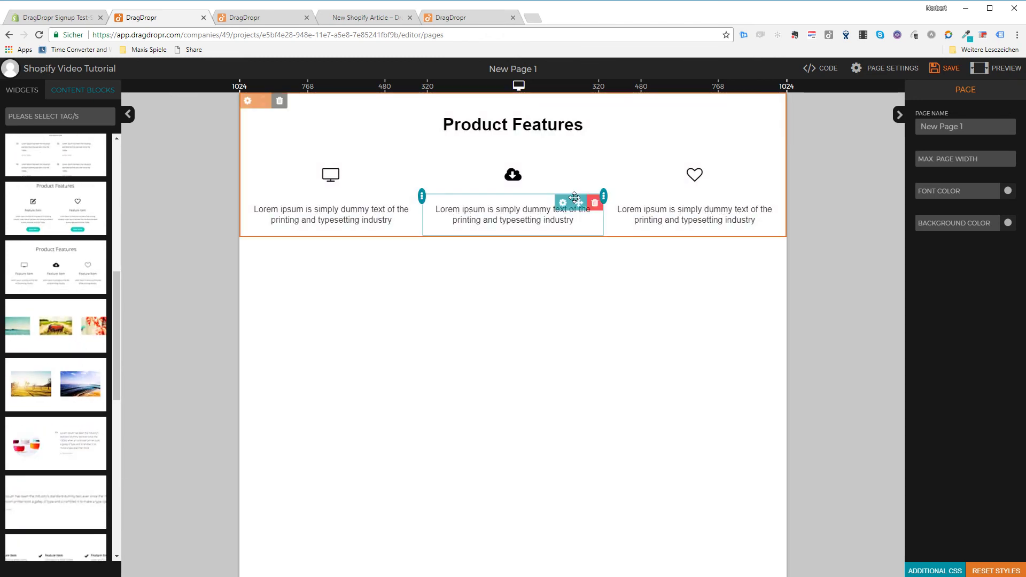
drag(101, 369, 506, 305)
click(948, 68)
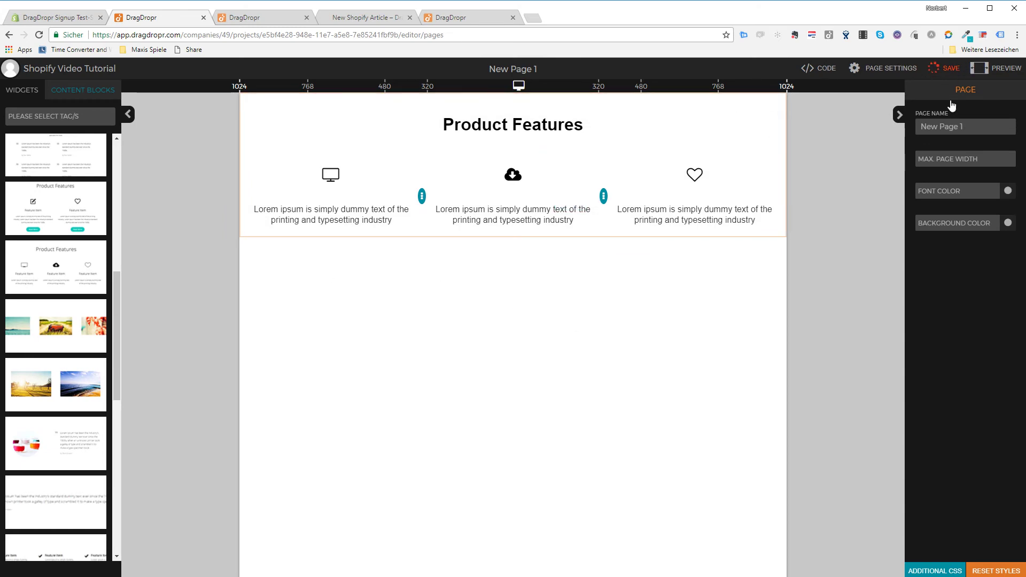
Copy the page's entire export code and return to the Shopify admin.
click(822, 72)
key(ctrl+a)
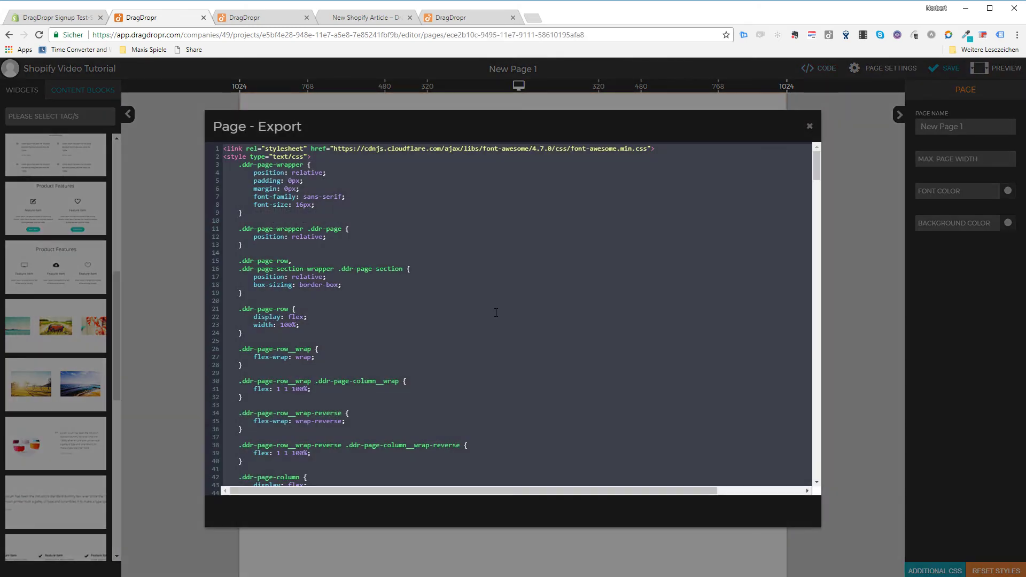
key(ctrl+1)
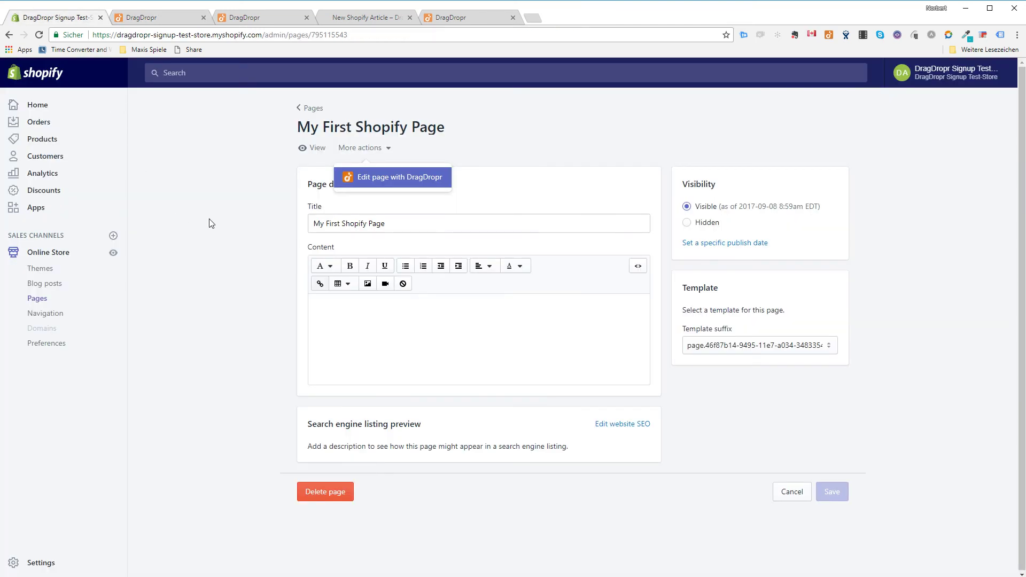
Open the KID collection from the product collections for editing.
click(46, 143)
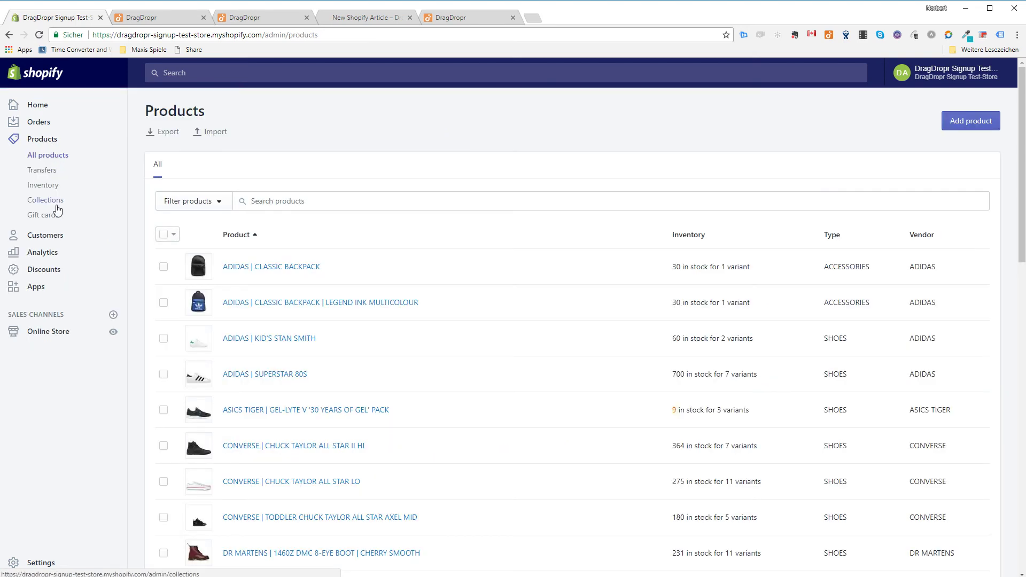
click(53, 203)
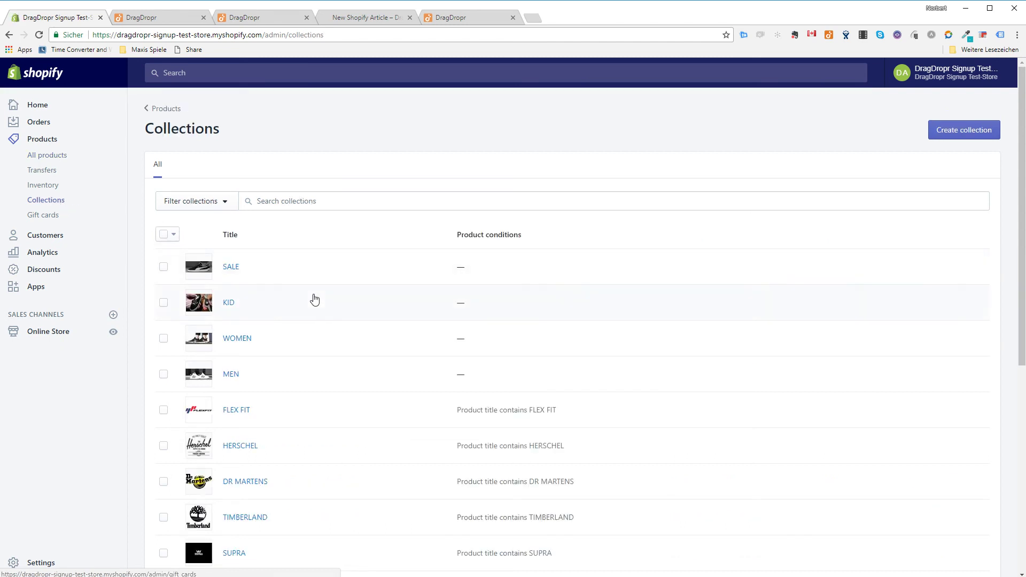
click(229, 304)
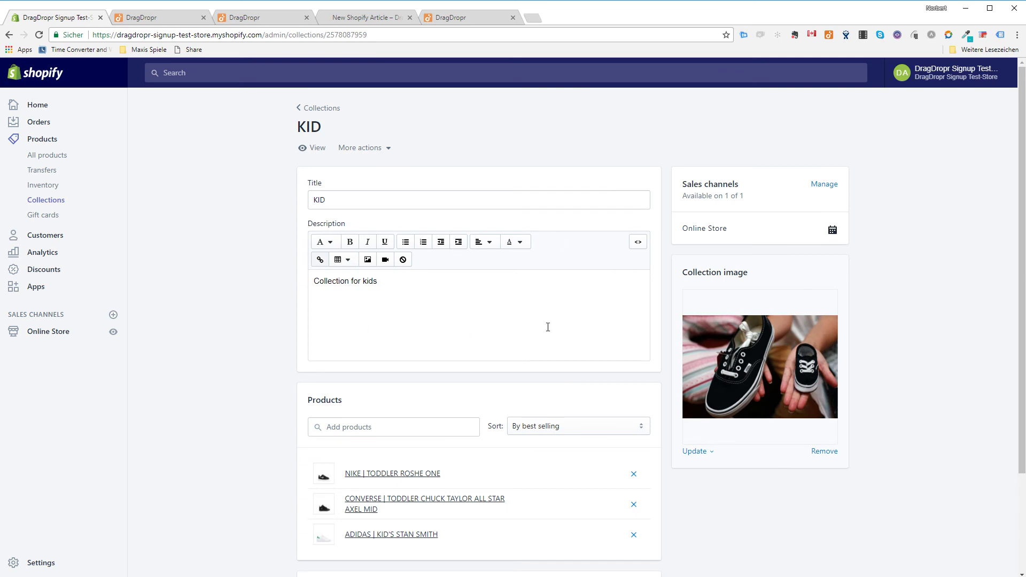
Replace the KID collection's description in HTML view with the copied page code and save the collection.
click(638, 243)
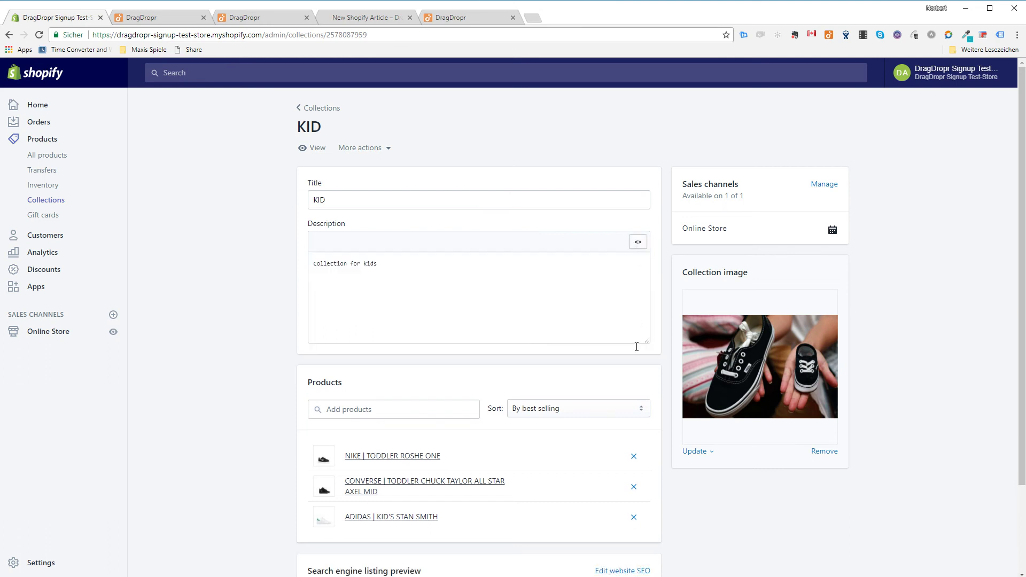
click(441, 314)
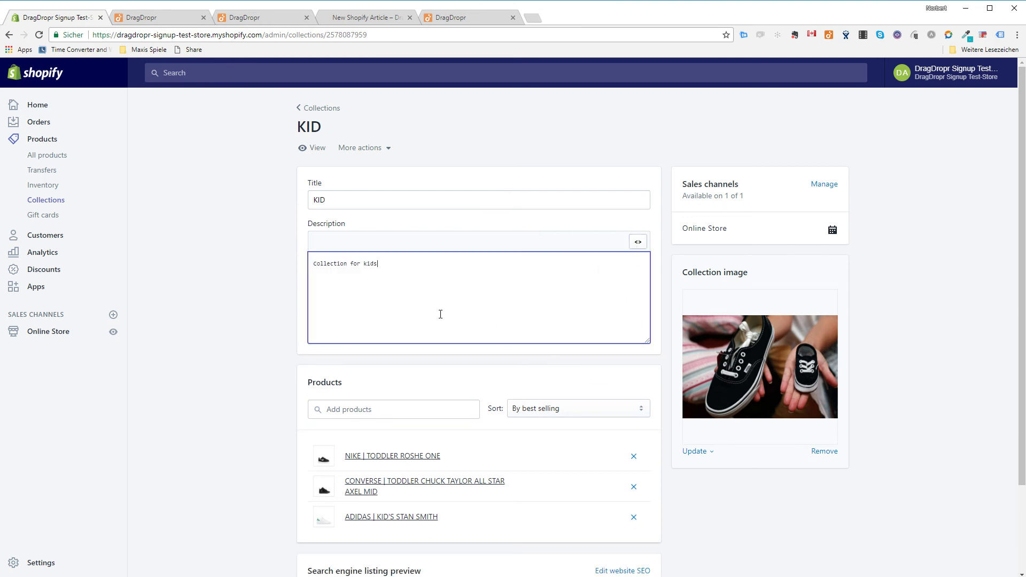
key(ctrl+a)
key(ctrl+v)
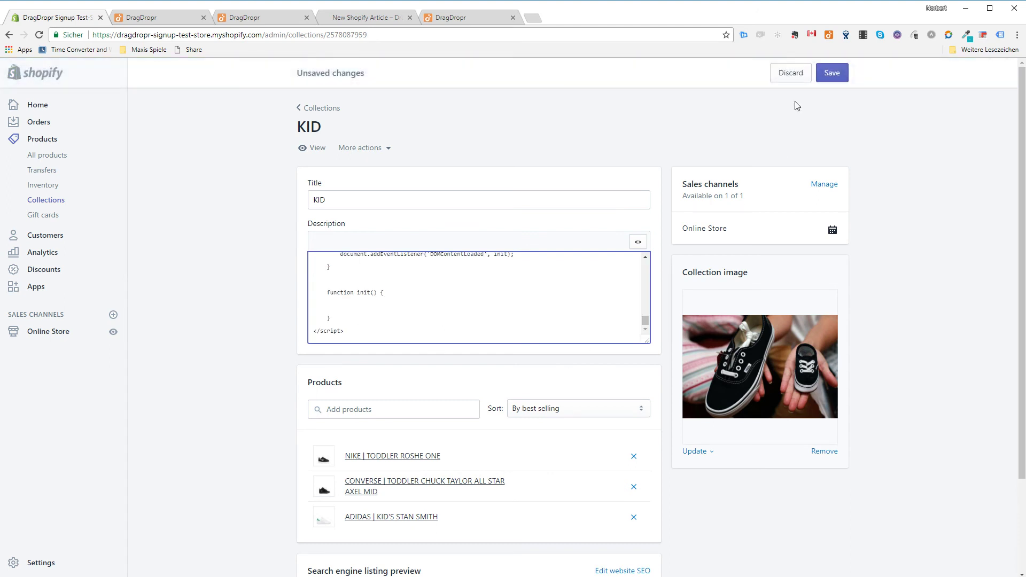
click(837, 79)
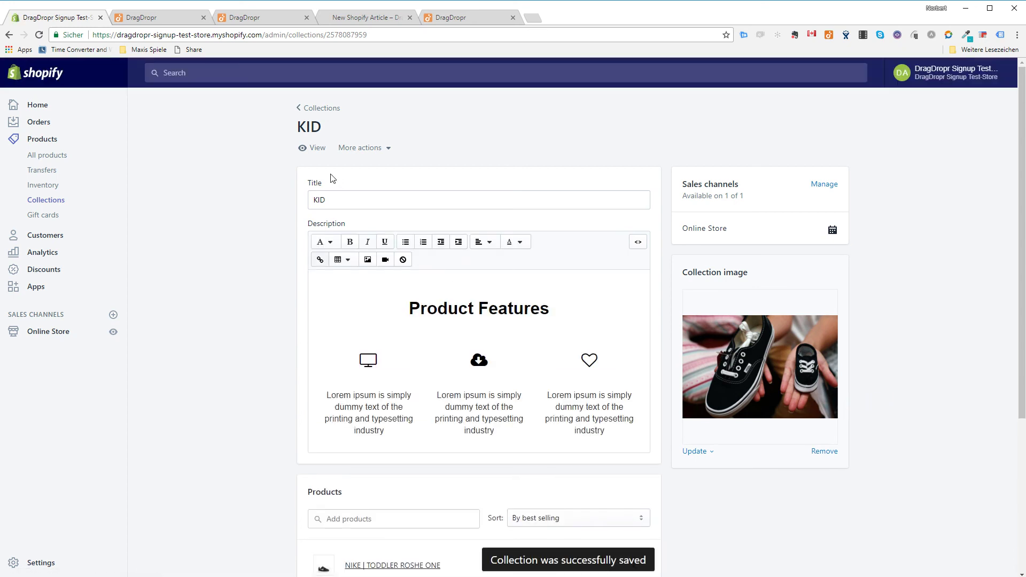
View the KID collection in the live store and examine its Product Features section and product list.
click(314, 150)
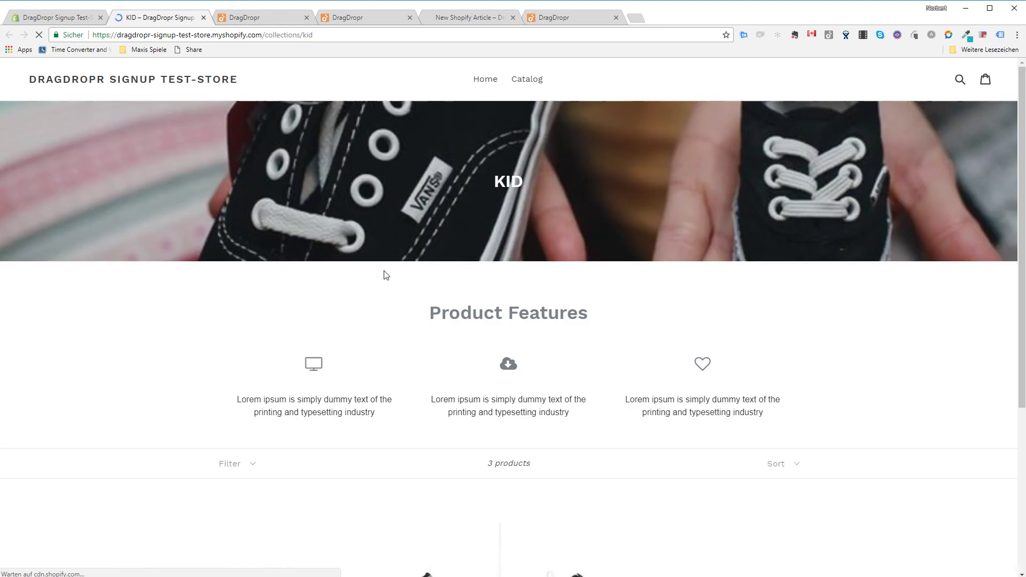
drag(398, 313, 783, 401)
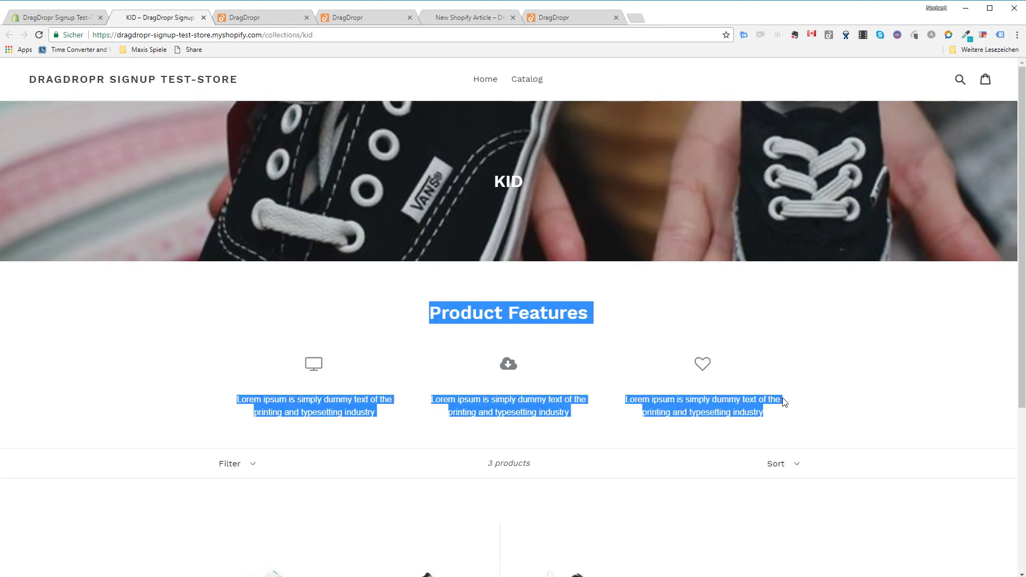
scroll(769, 394, down, 3)
scroll(758, 399, up, 2)
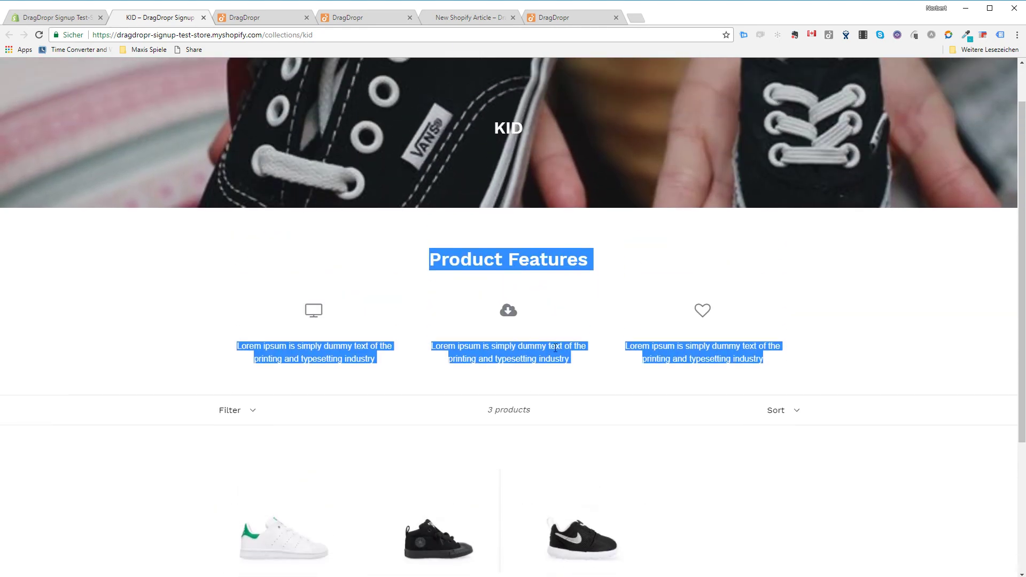
Return to the Shopify admin and open the online store's current Debut theme for customization.
click(51, 18)
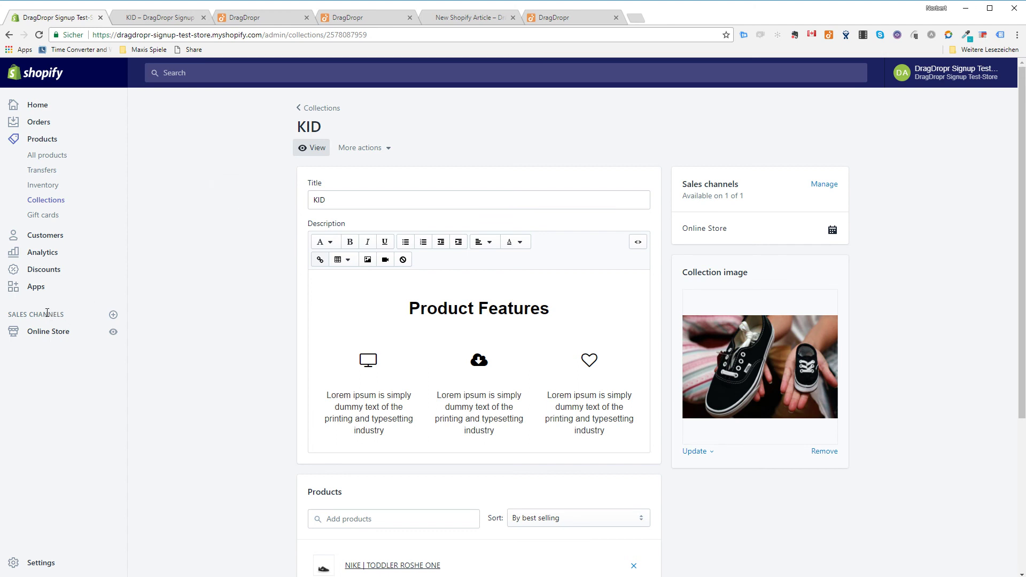
click(57, 335)
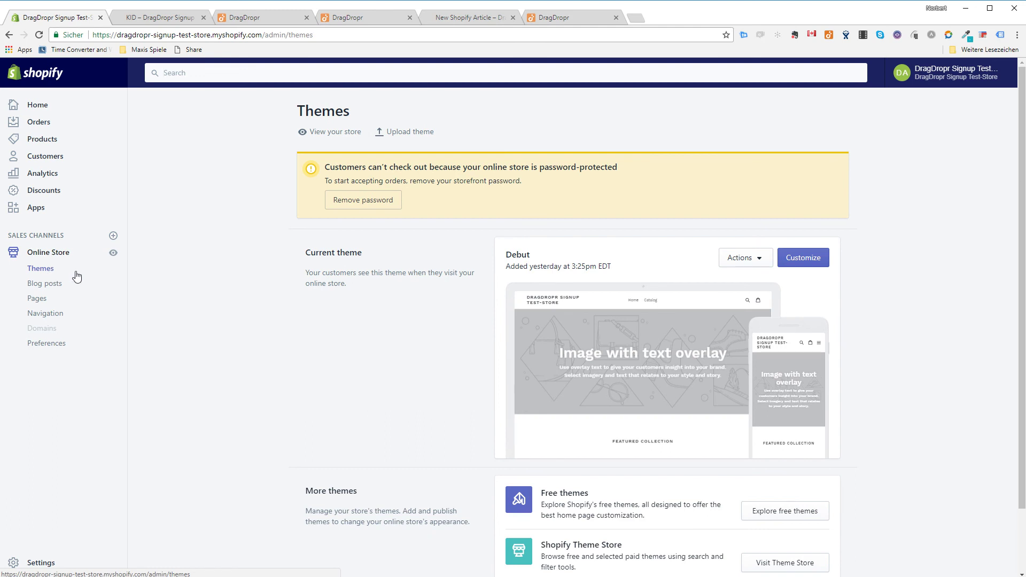
click(801, 261)
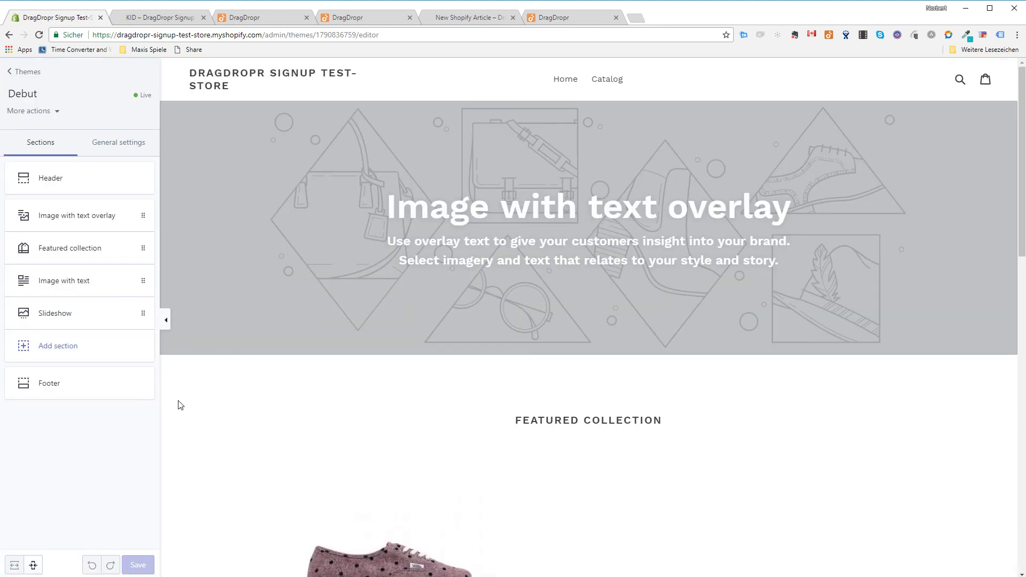
Add a Custom content section from the advanced layout options to the store's home page.
click(75, 346)
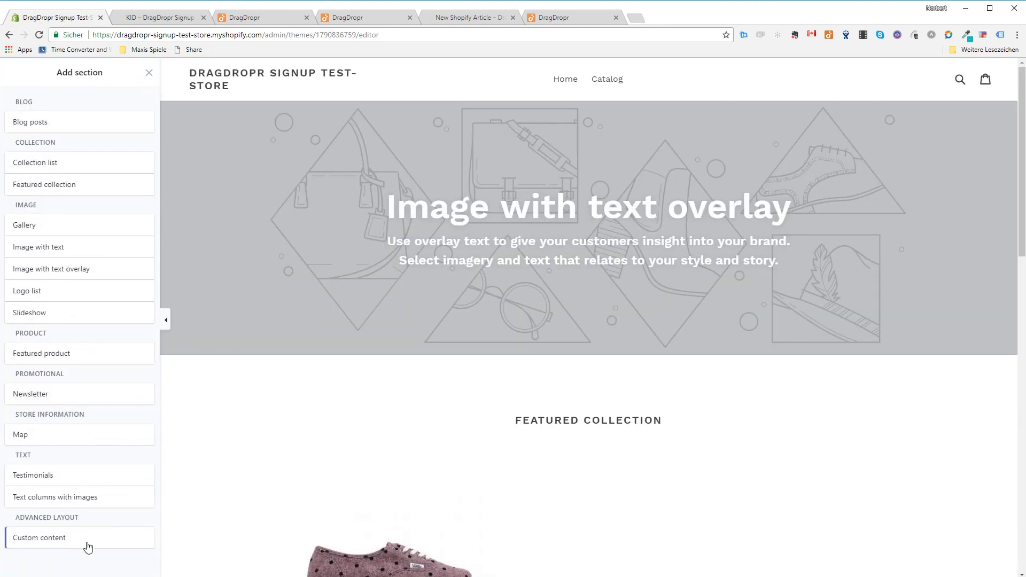
mouse_move(88, 548)
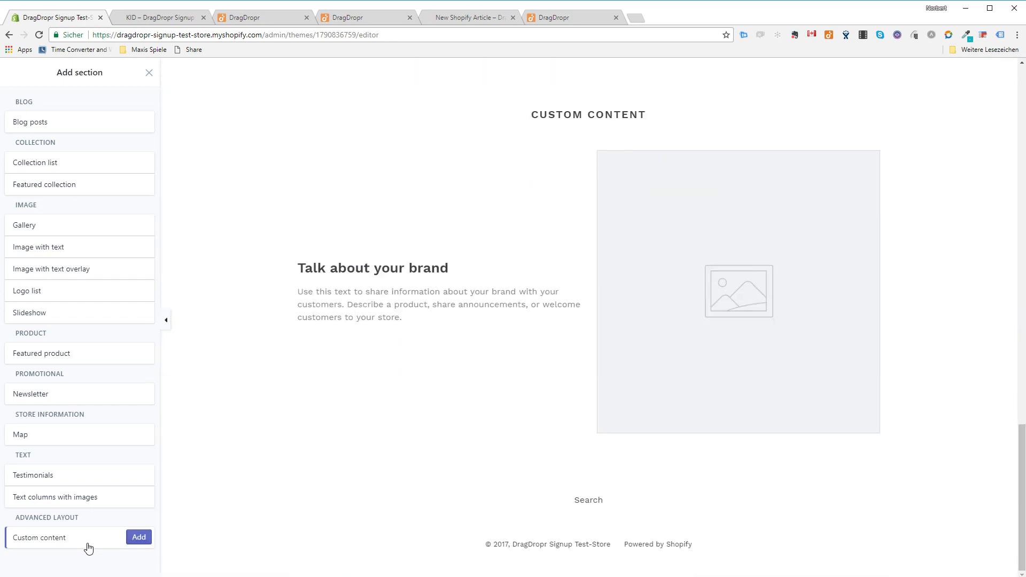
click(140, 543)
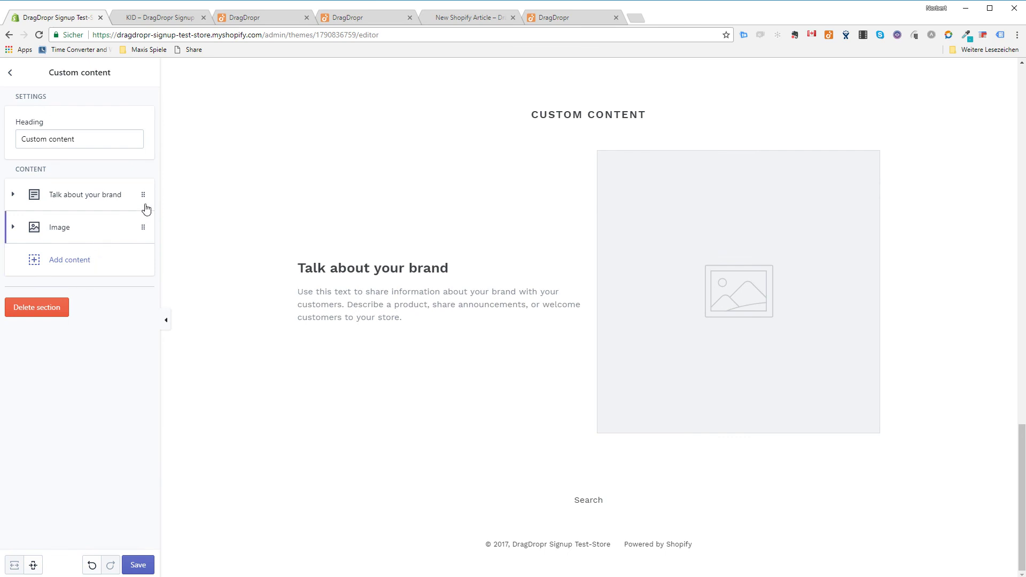
Add a Custom HTML block to the Custom content section, paste the copied page code into it and save the theme.
click(60, 270)
click(37, 374)
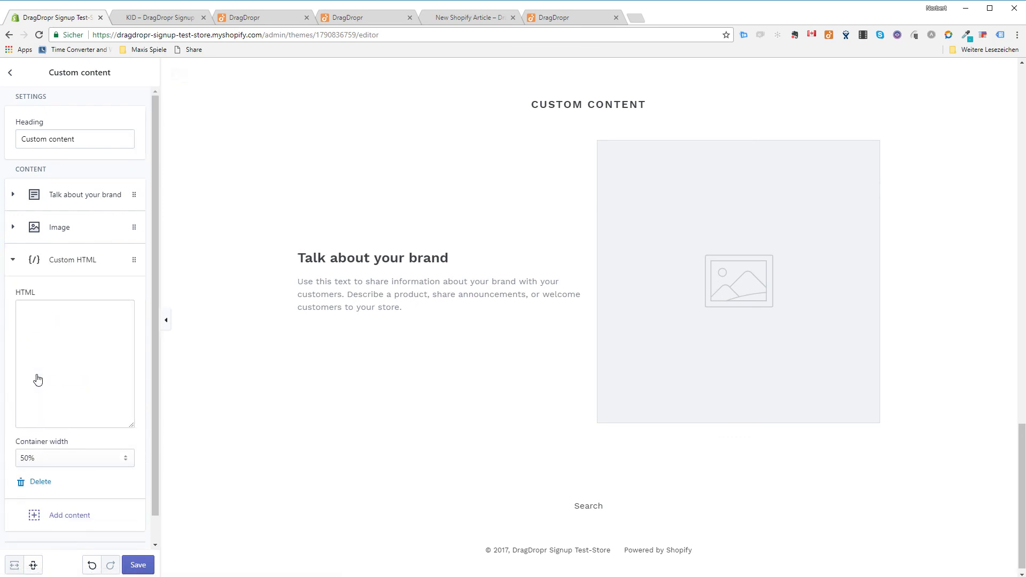
click(49, 342)
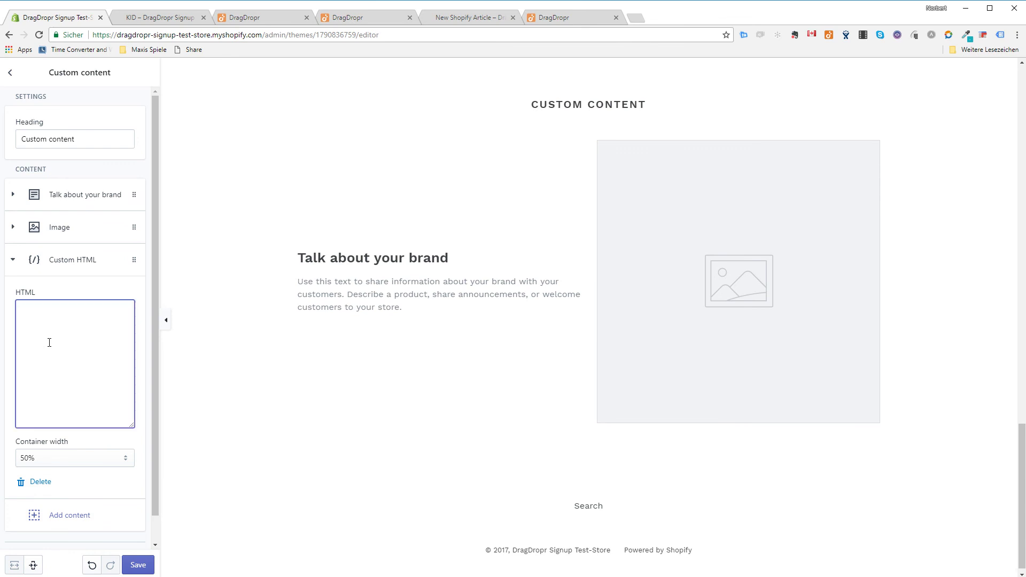
key(ctrl+v)
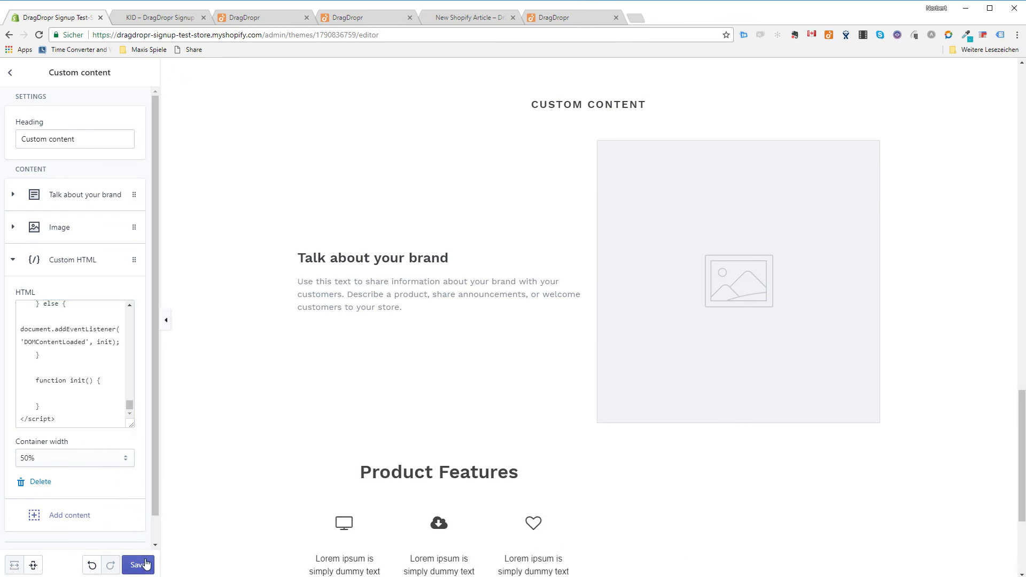
click(144, 564)
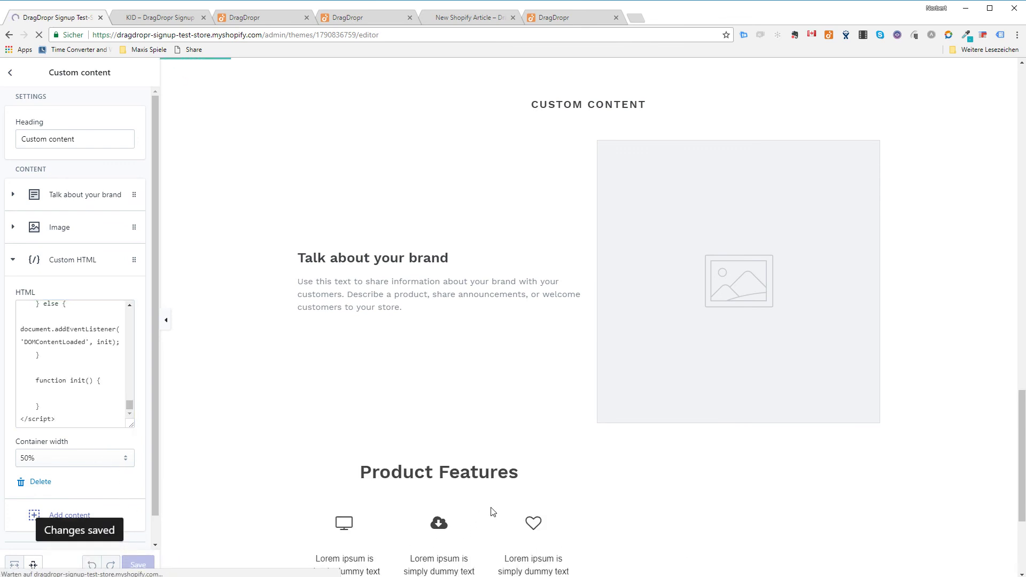
Set the Custom HTML block's container width to 100% and save the theme.
scroll(493, 512, down, 2)
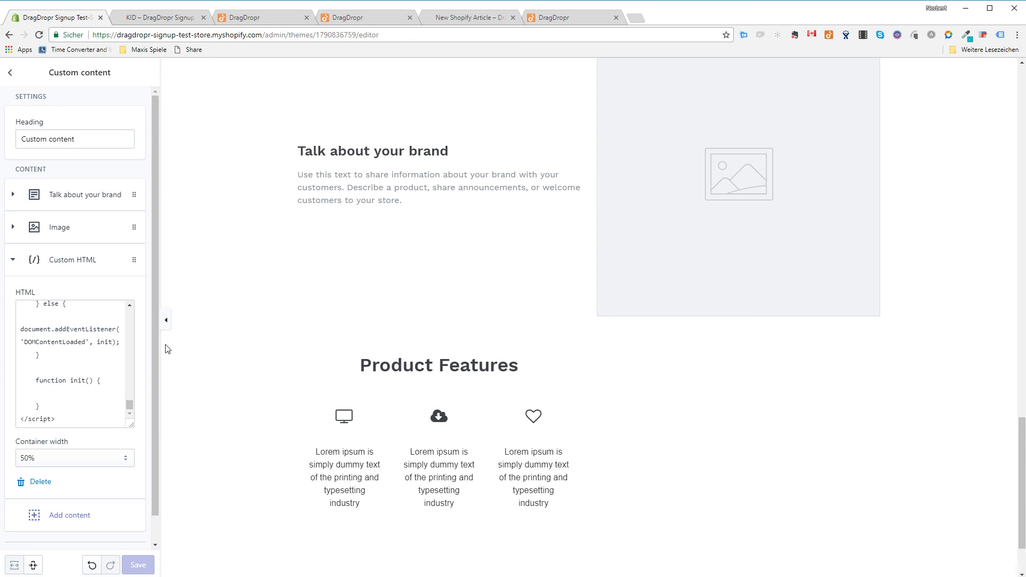
click(96, 466)
click(85, 445)
key(Down)
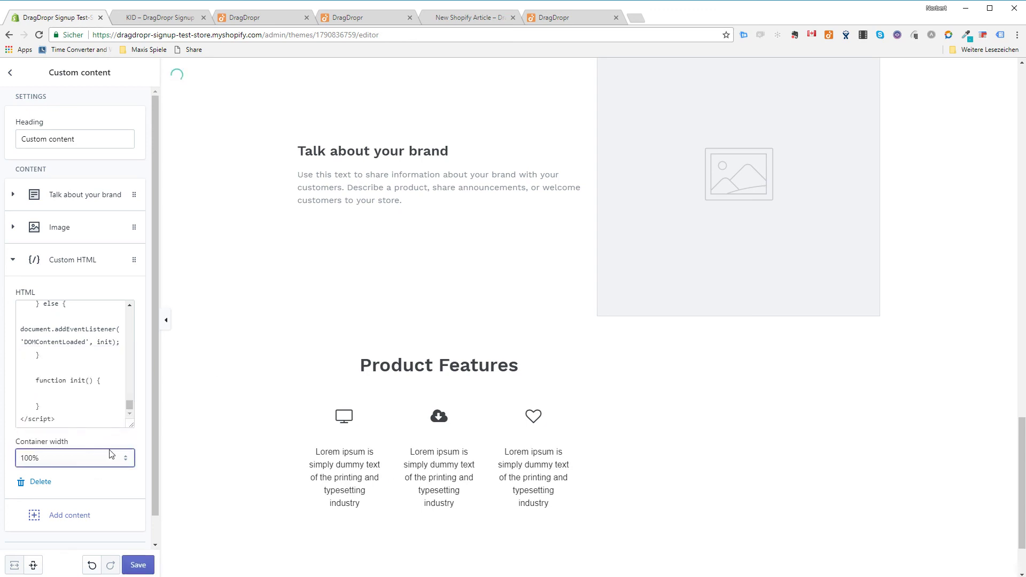
scroll(324, 521, up, 15)
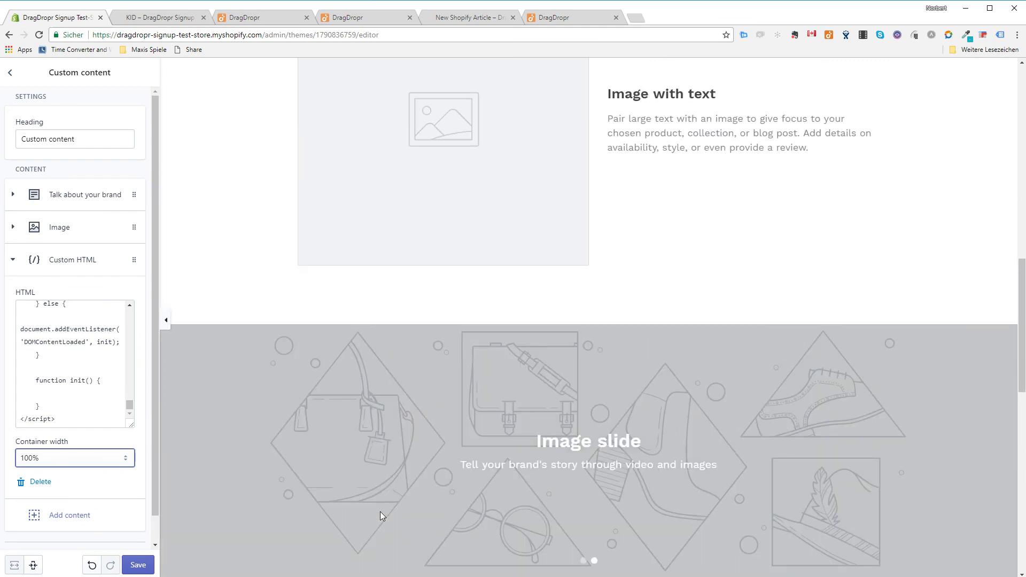
scroll(380, 511, up, 4)
scroll(382, 515, up, 4)
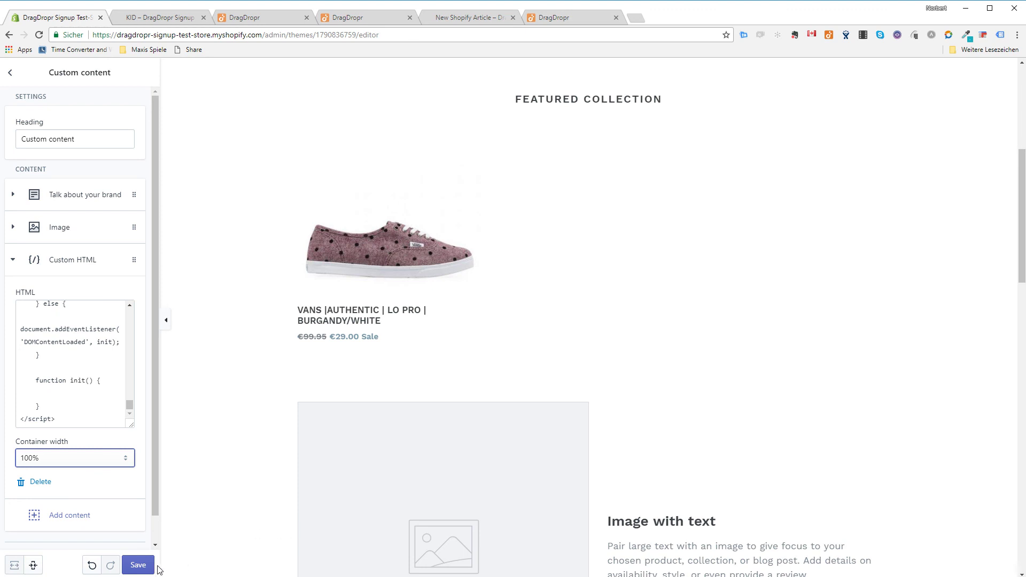
click(138, 564)
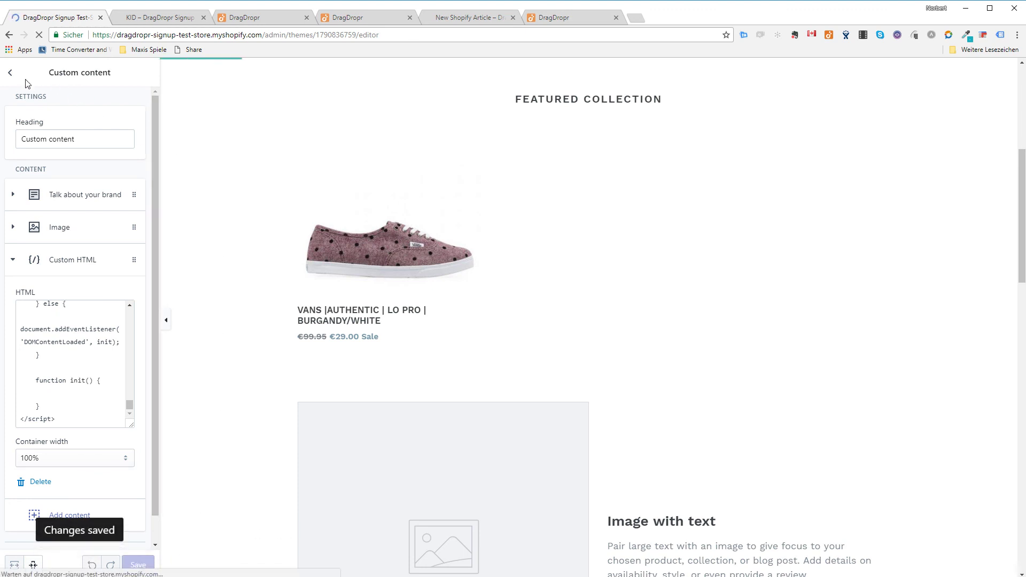
Switch to the DragDropr editor, close the page export code and display the available widgets.
click(244, 17)
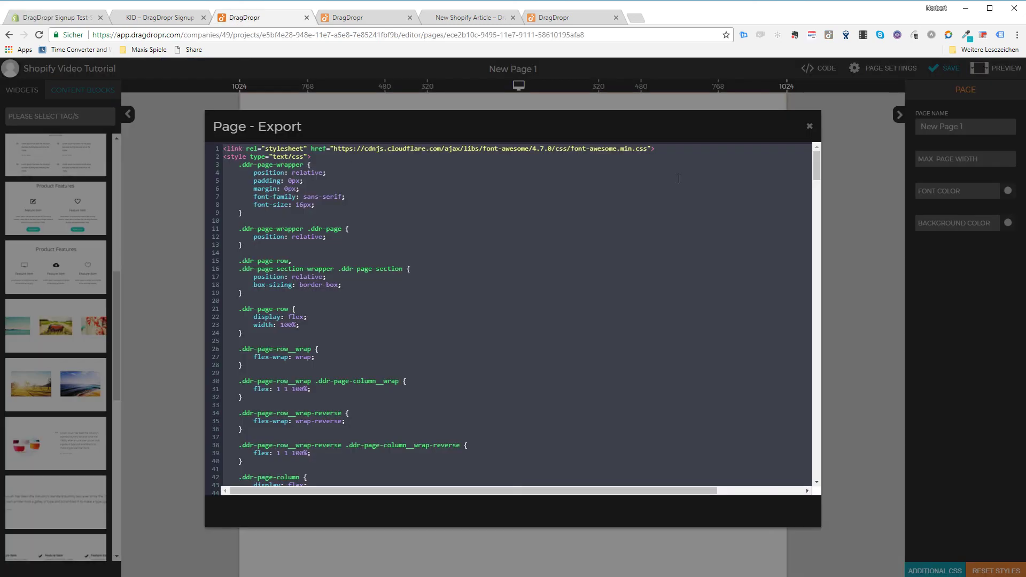
click(810, 127)
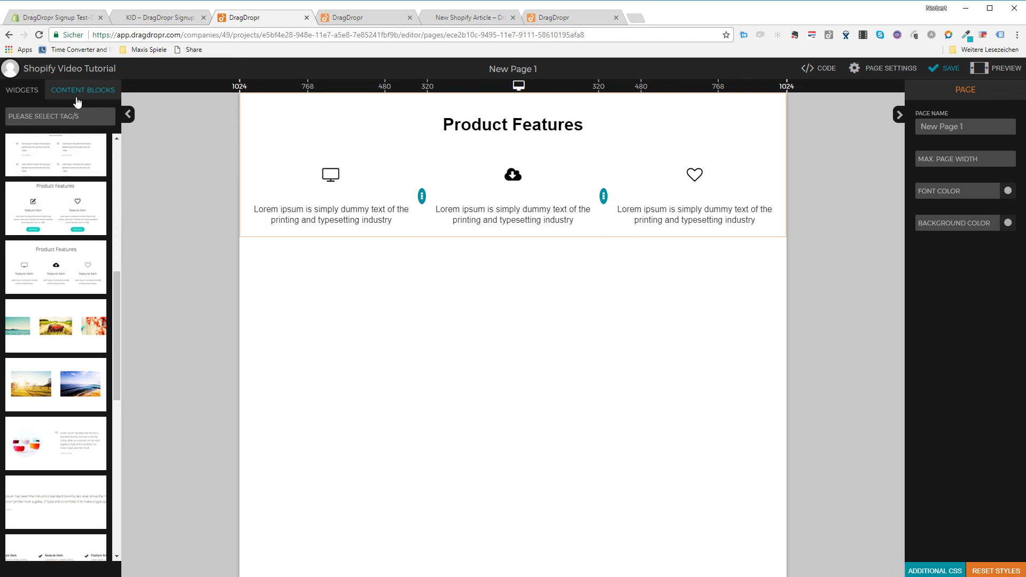
click(25, 97)
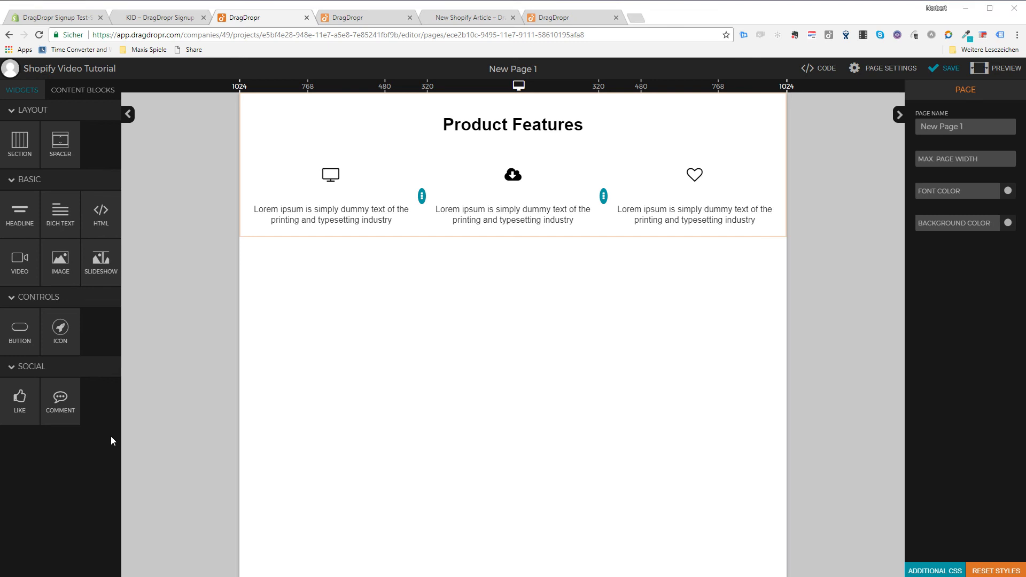
Leave the page editor for the Shopify Video Tutorial project's Pages overview.
click(53, 68)
click(37, 87)
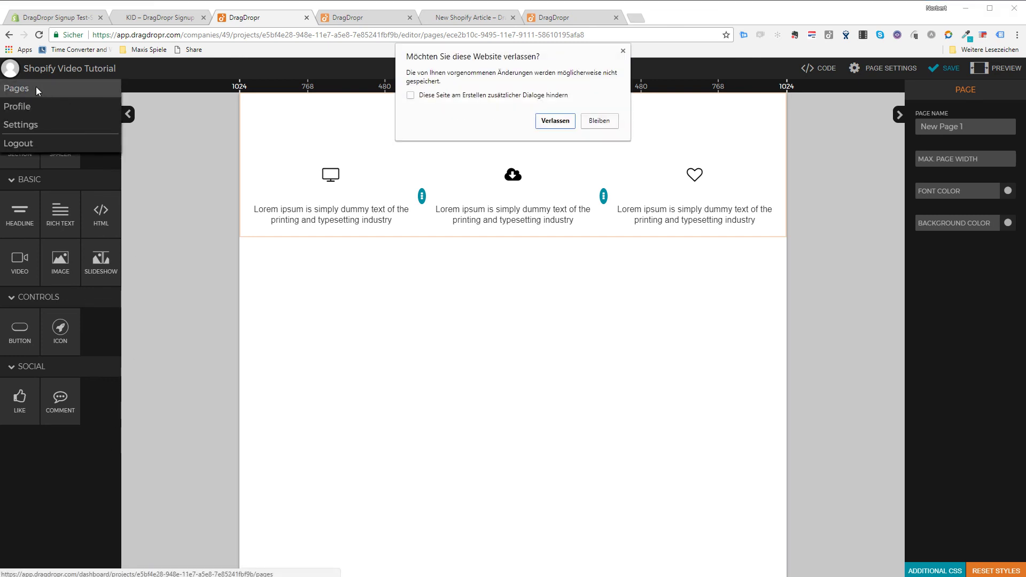
click(555, 121)
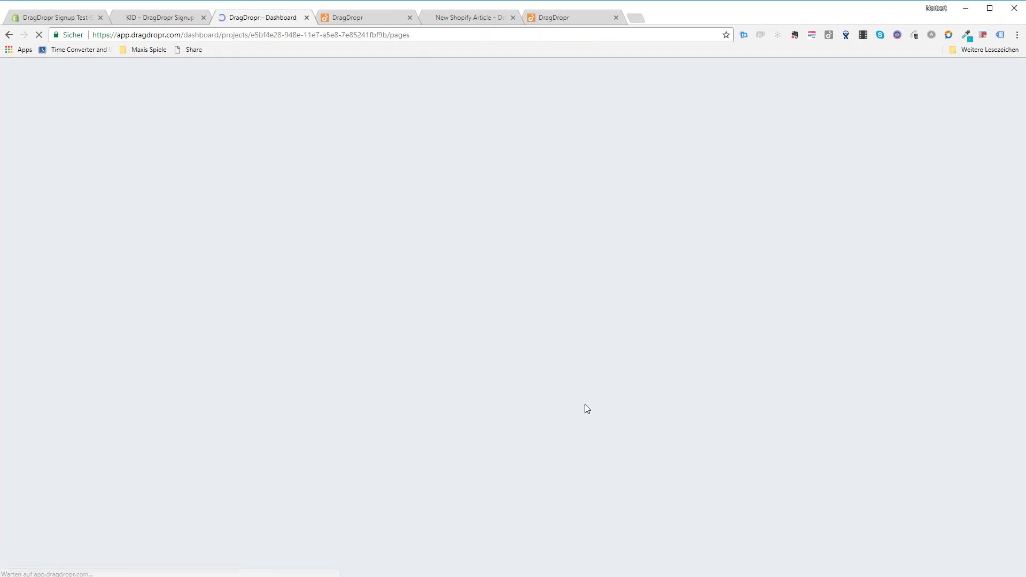